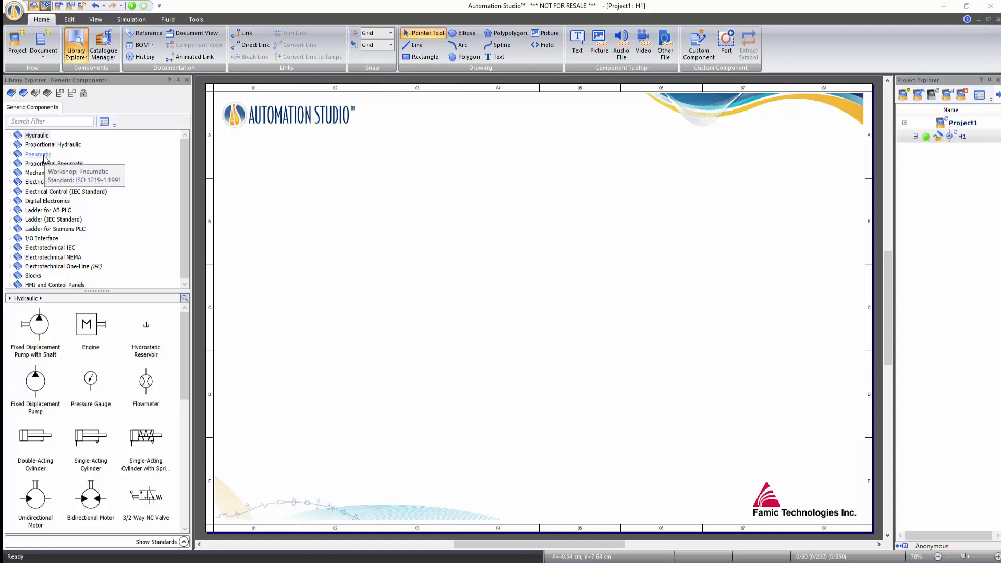
Step: Place a pneumatic pressure source on the drawing sheet and a double-acting pneumatic cylinder above it
click(44, 159)
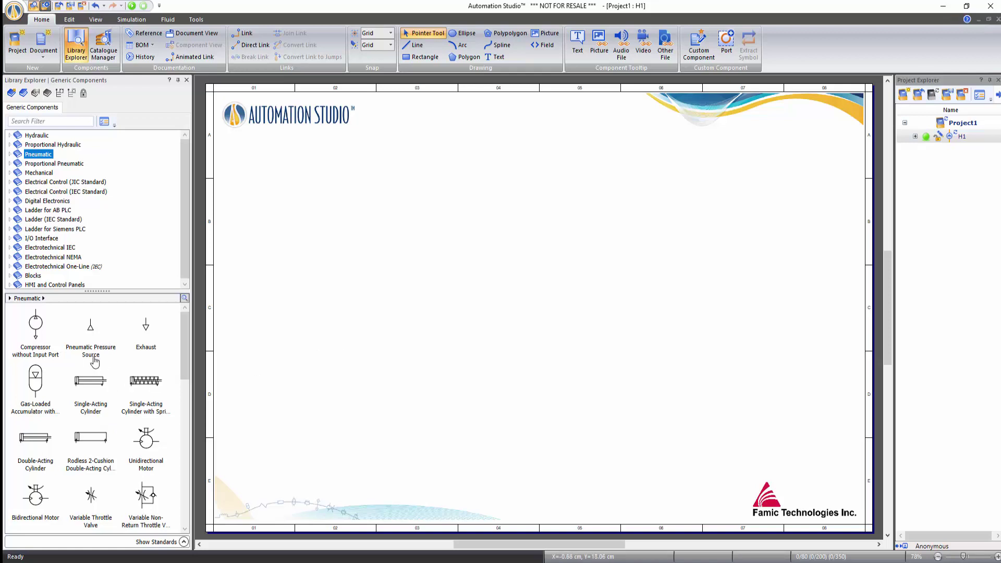
click(91, 332)
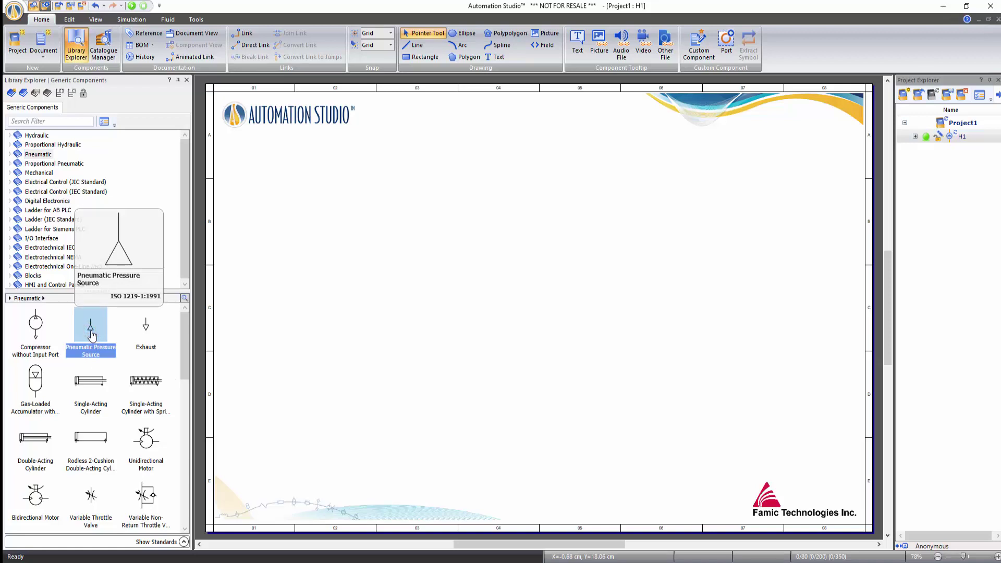
drag(92, 333, 457, 278)
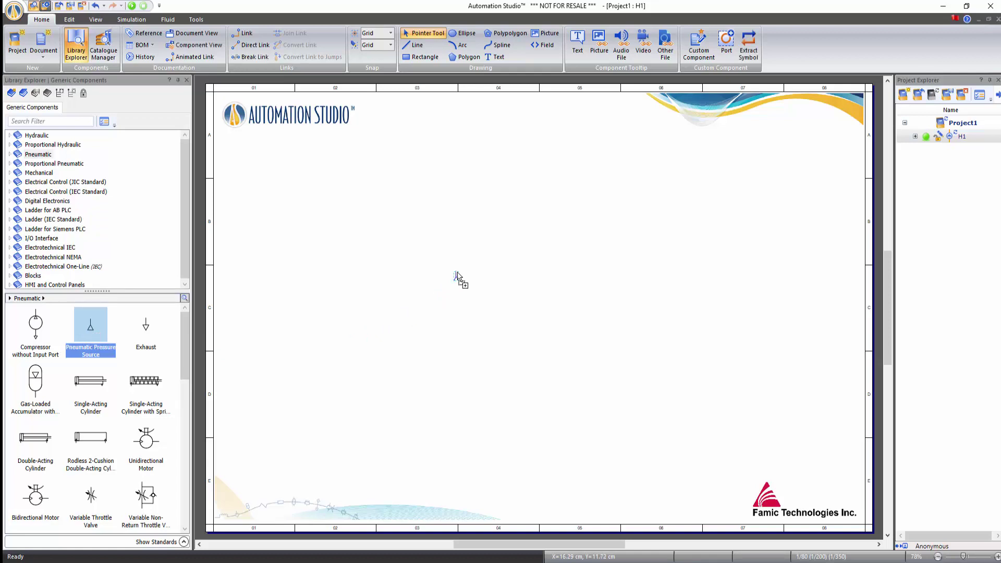
mouse_move(35, 438)
mouse_down()
mouse_move(226, 369)
mouse_move(439, 231)
mouse_move(459, 206)
mouse_up()
Step: Add a 5/2-way valve between the cylinder and the pressure source, and place one exhaust on each side of the source
drag(181, 368, 452, 250)
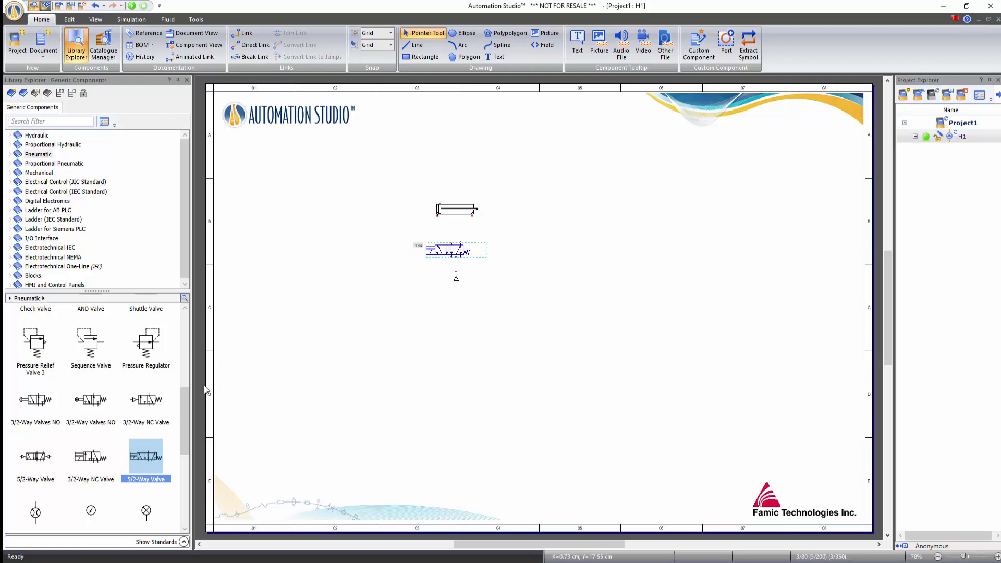
drag(184, 414, 431, 275)
drag(151, 334, 474, 275)
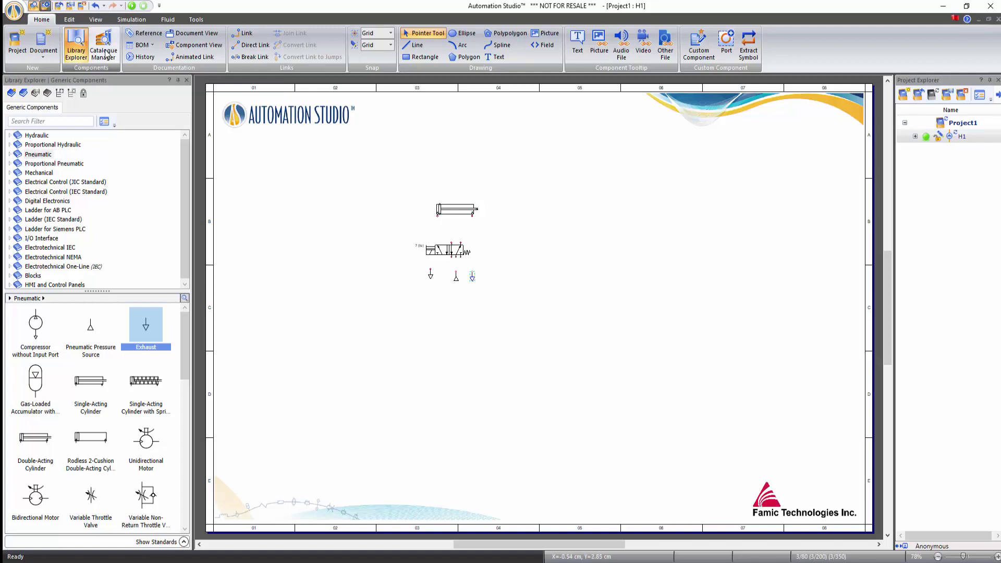
Step: Examine the placed pneumatic components at several zoom levels and pan across the drawing
click(95, 21)
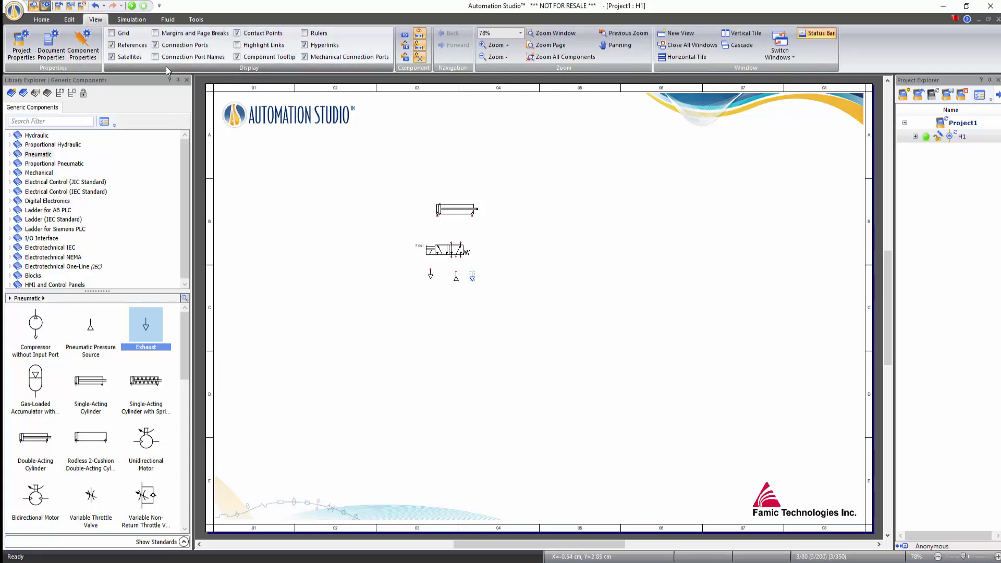
click(497, 46)
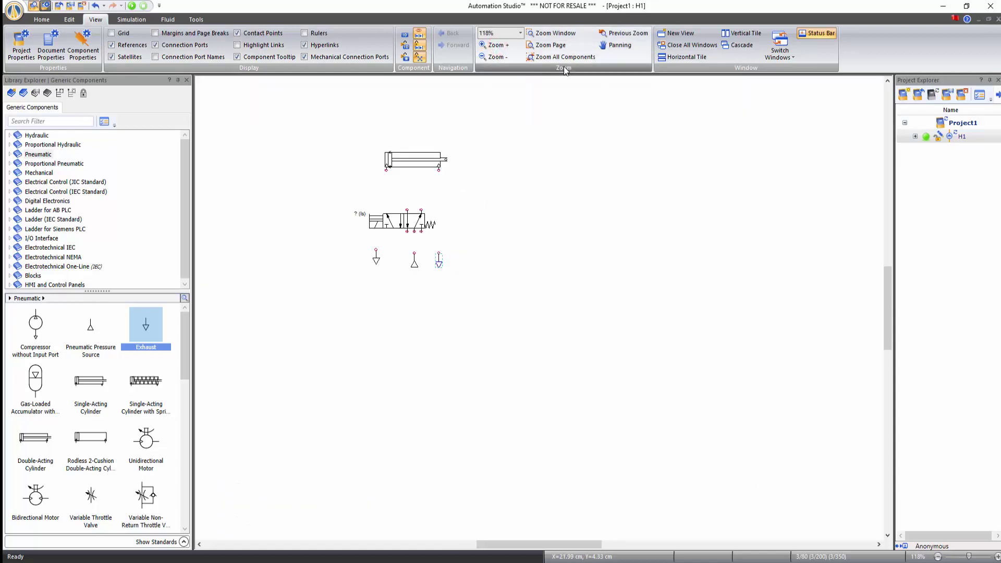
click(553, 45)
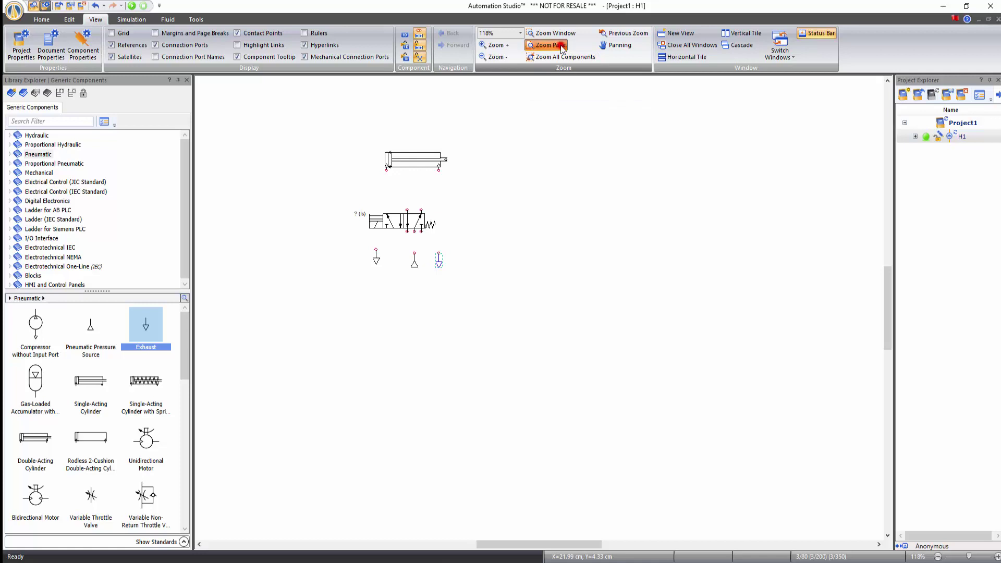
click(625, 34)
click(586, 57)
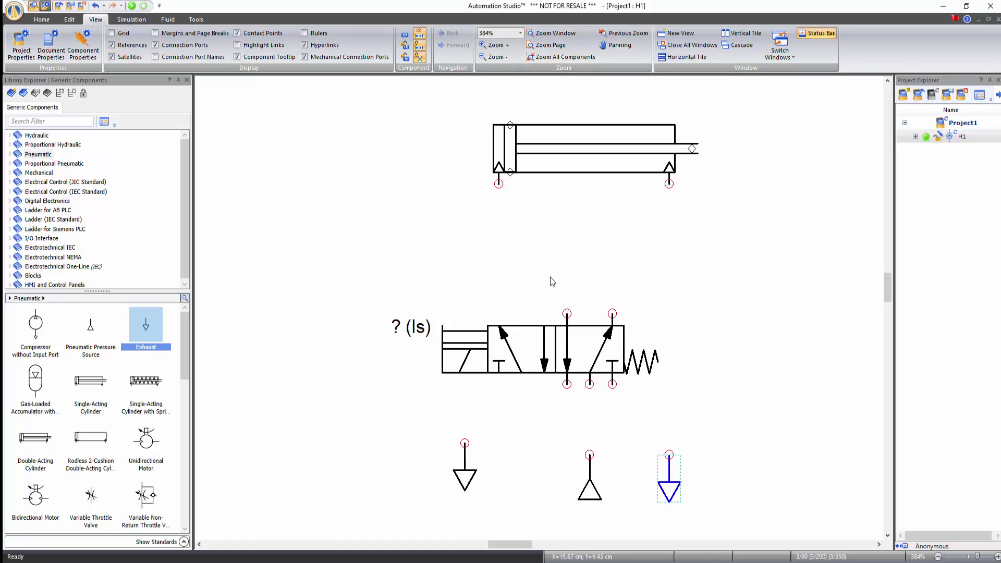
scroll(550, 278, up, 1)
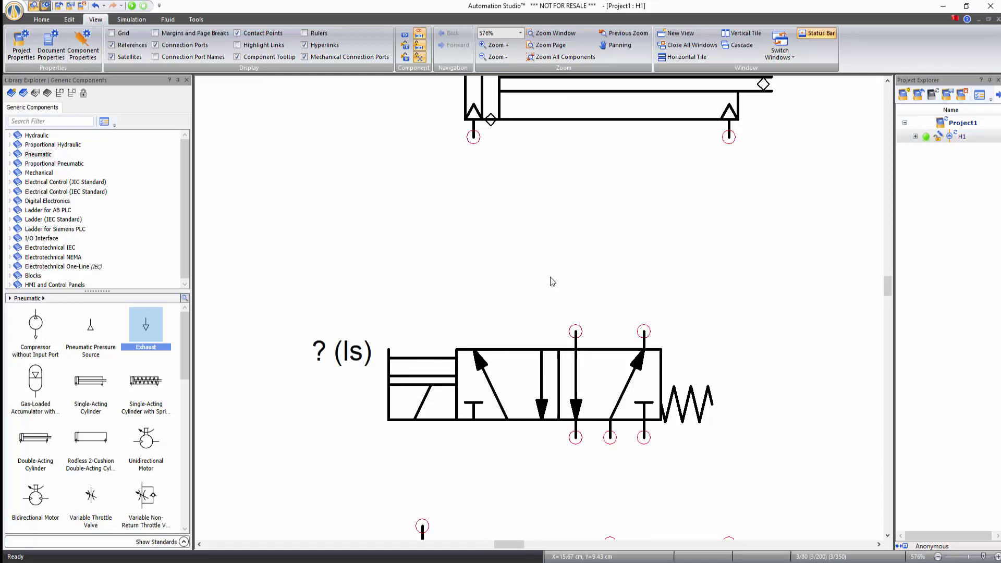
scroll(550, 277, down, 2)
scroll(552, 281, down, 1)
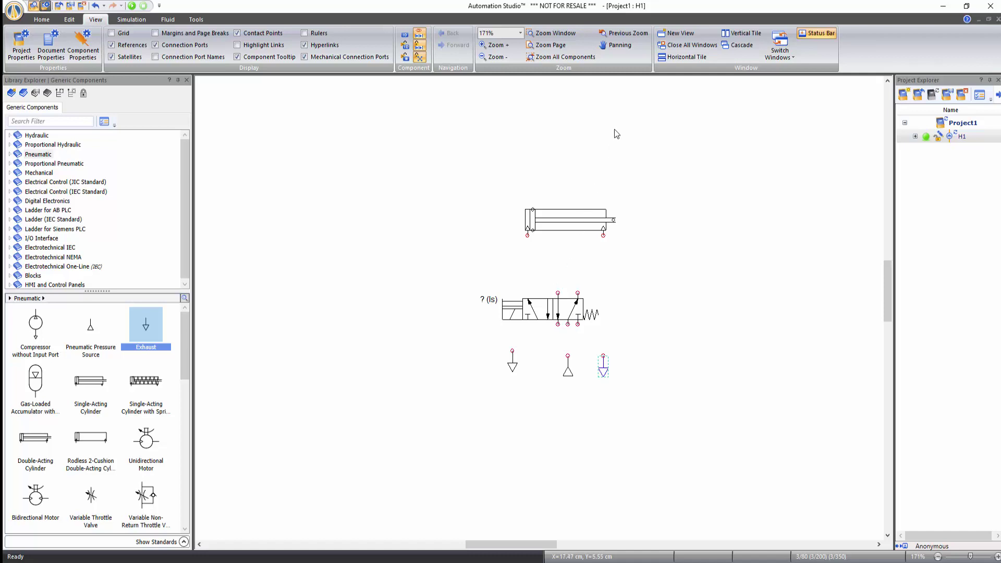
click(620, 46)
click(613, 261)
drag(613, 261, 567, 264)
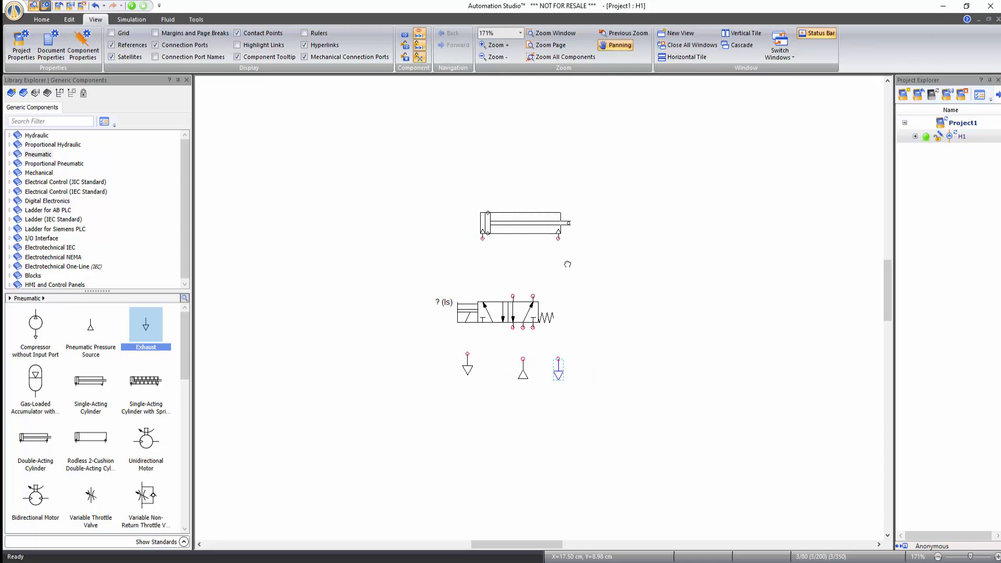
drag(566, 264, 396, 172)
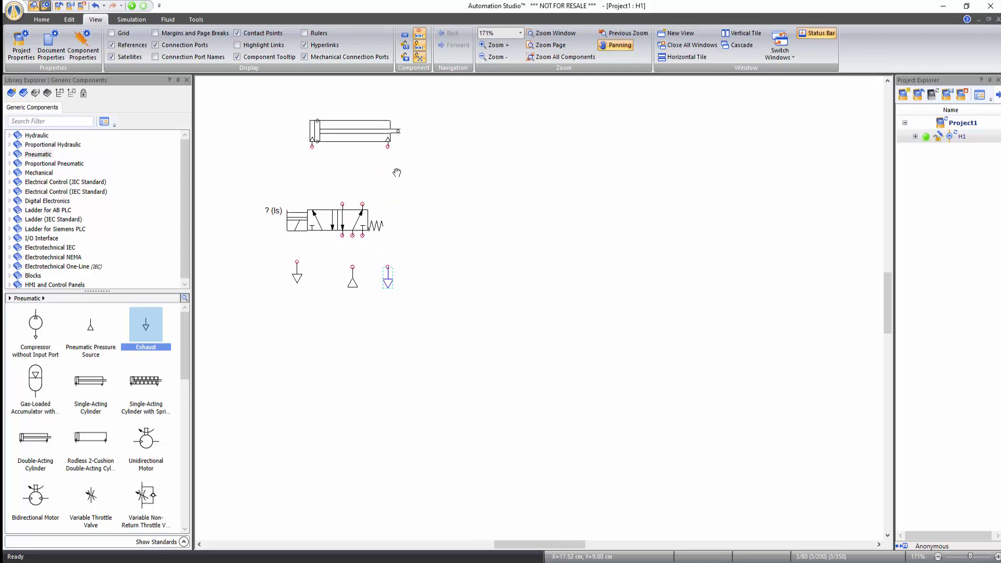
key(Escape)
Step: Link the pressure source to the 5/2-way valve's supply port and attach the two exhausts directly to its exhaust ports
drag(352, 267, 353, 239)
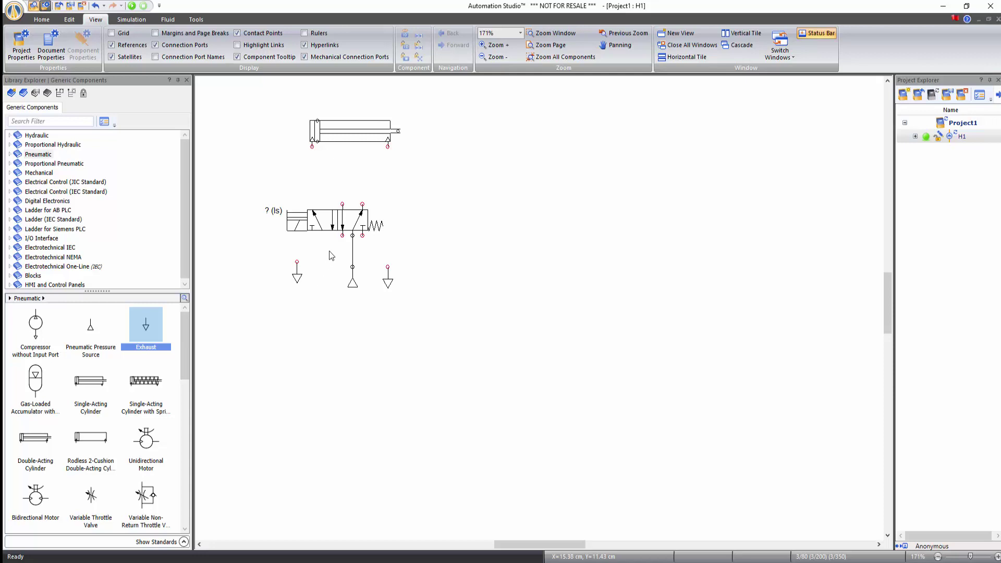
click(297, 277)
drag(297, 276, 344, 258)
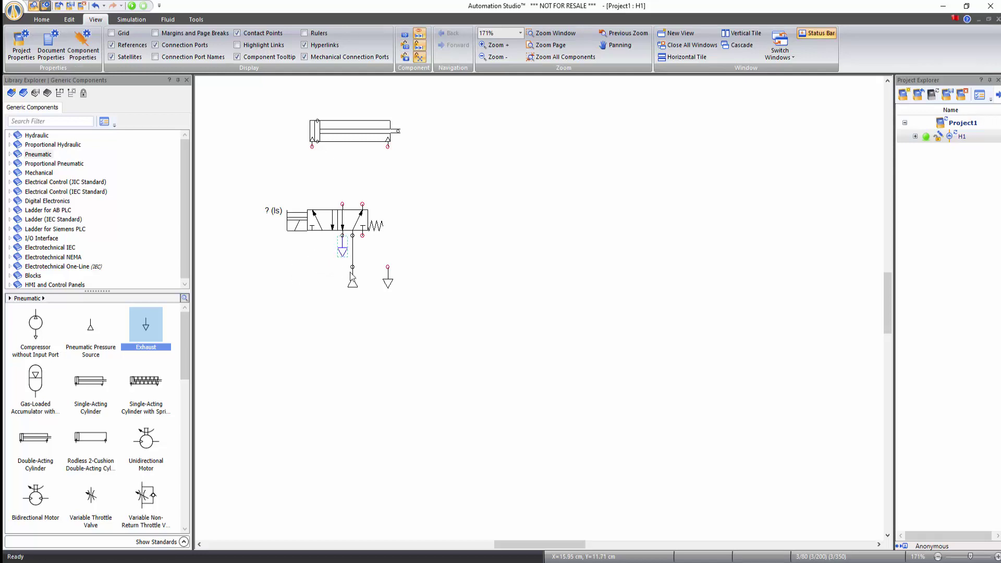
drag(387, 285, 365, 262)
click(374, 266)
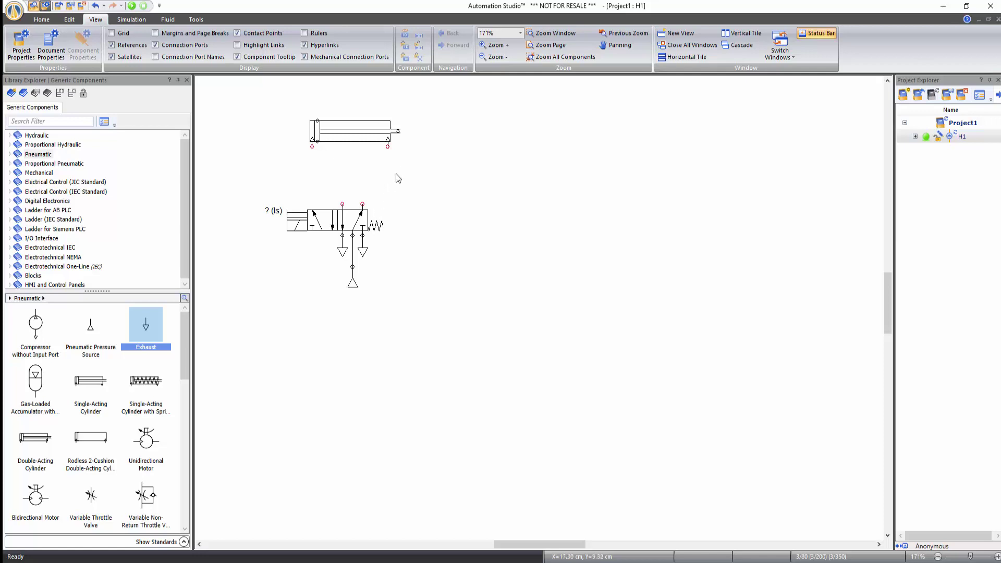
Step: Connect the cylinder's two ports to the two output ports of the 5/2-way valve with pneumatic lines
click(312, 147)
click(312, 162)
click(342, 163)
click(342, 202)
click(388, 146)
click(362, 202)
click(396, 207)
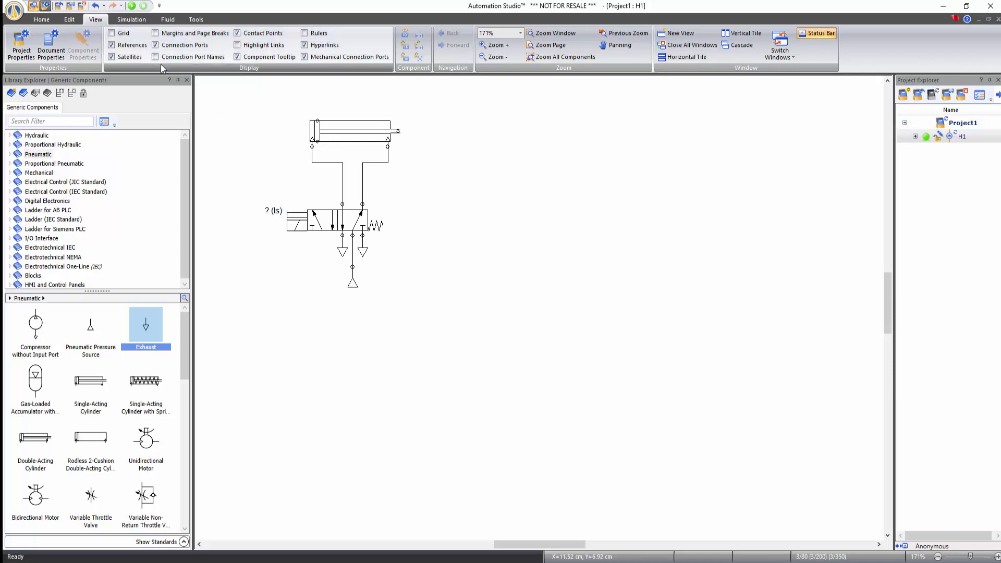
Step: Run a normal simulation, switch the valve's solenoid on and off to cycle the cylinder, and stop the simulation
click(136, 24)
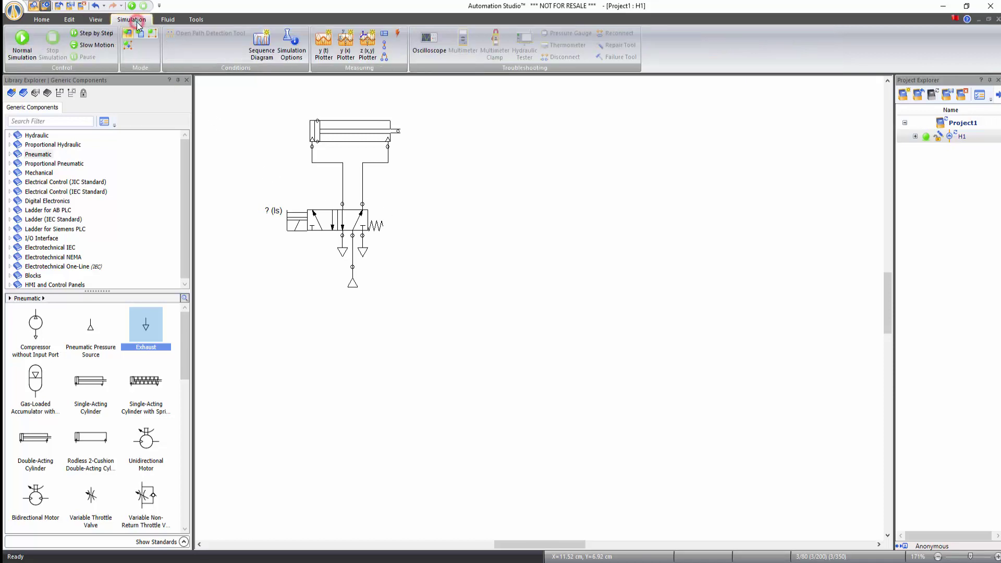
click(28, 53)
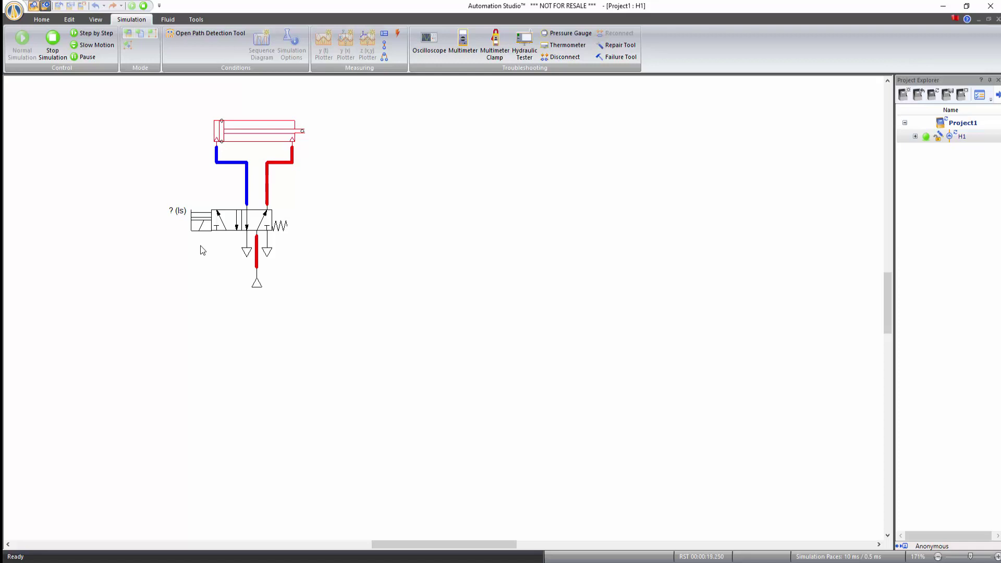
click(204, 218)
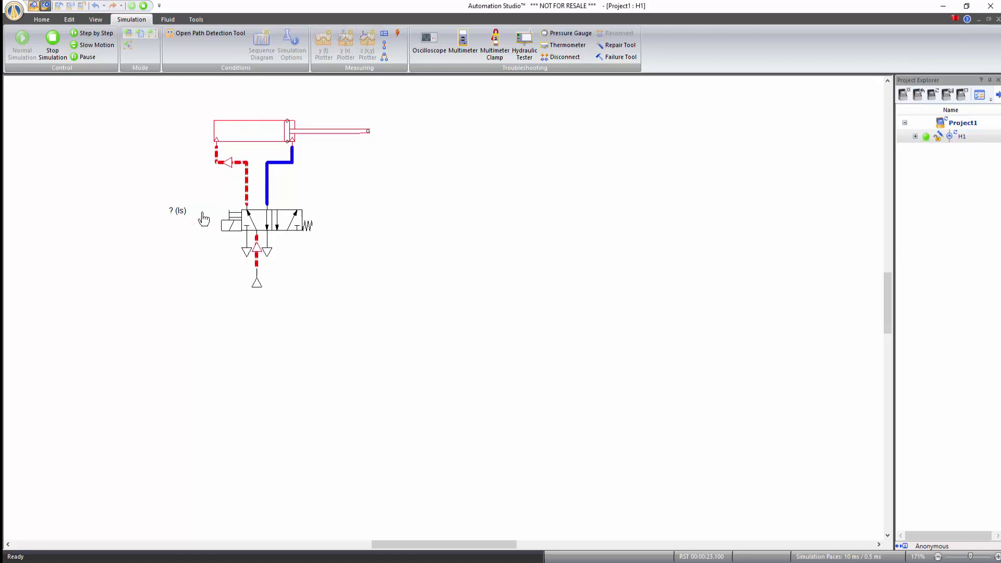
click(204, 219)
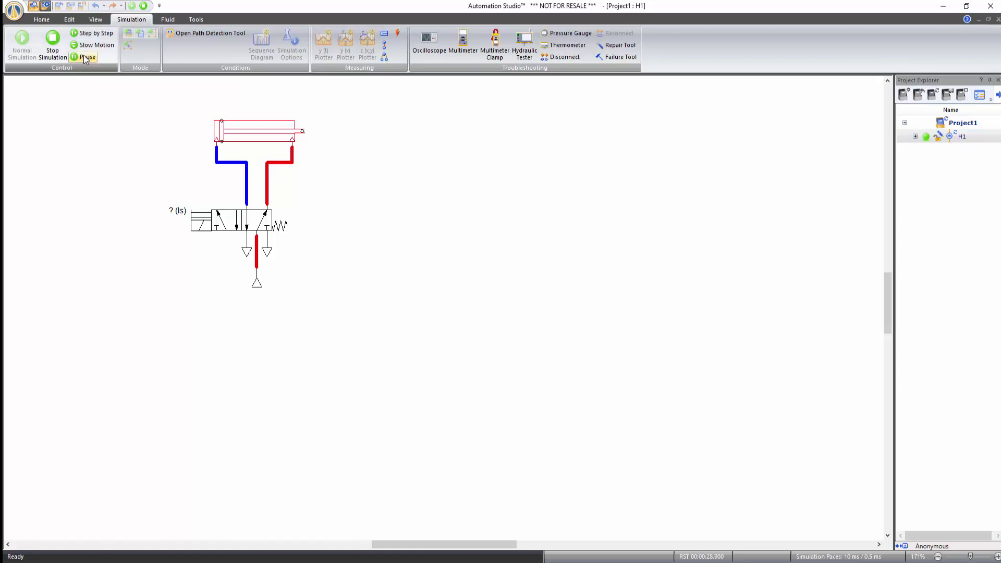
click(53, 47)
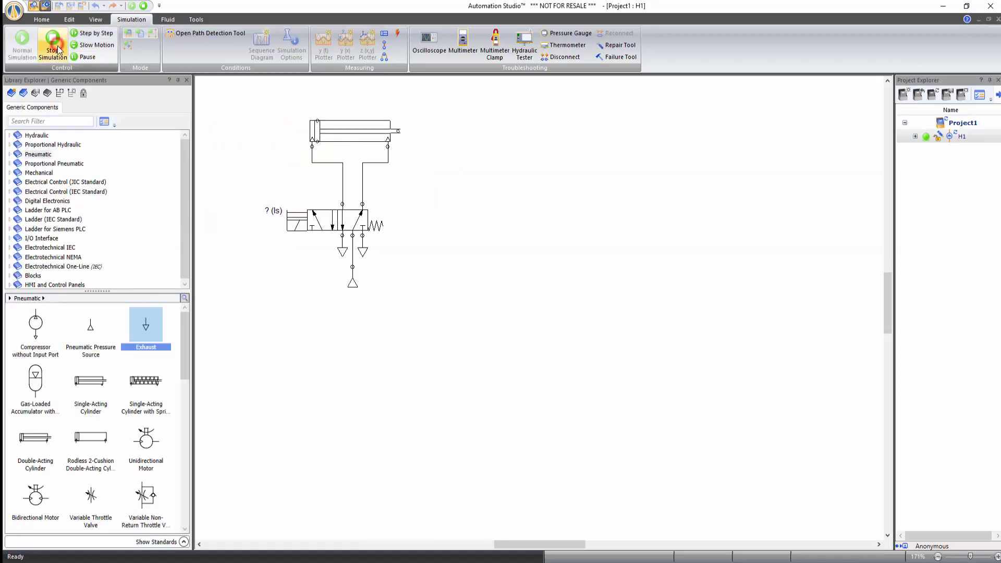
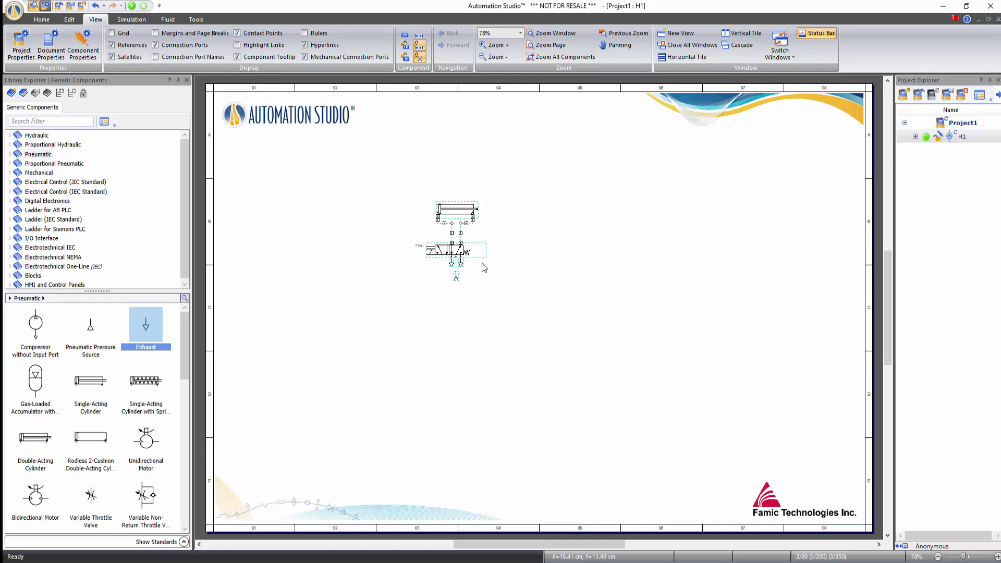
Step: Move the complete pneumatic circuit up and to the left on the drawing sheet, and deselect it
click(460, 243)
drag(459, 245, 432, 209)
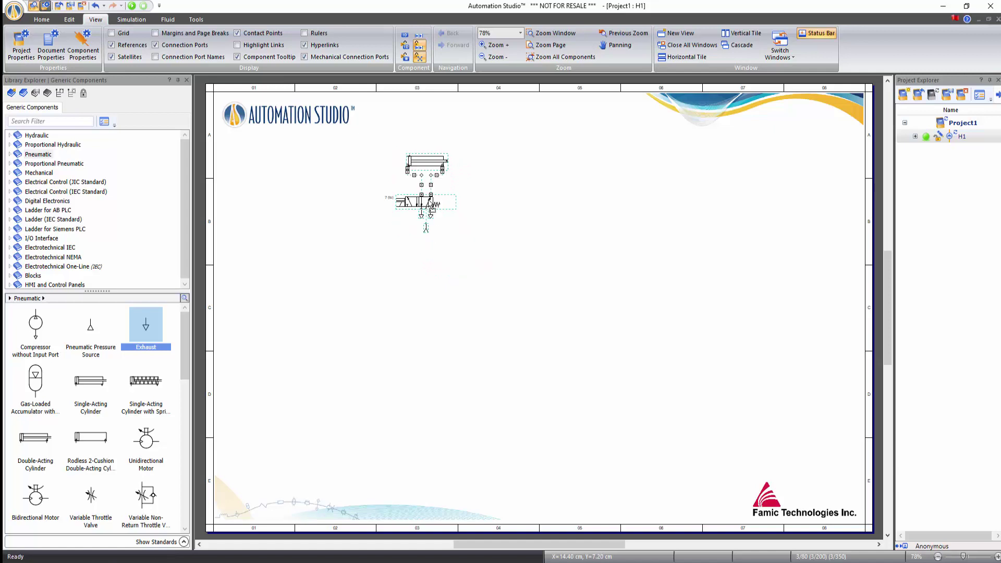
click(480, 239)
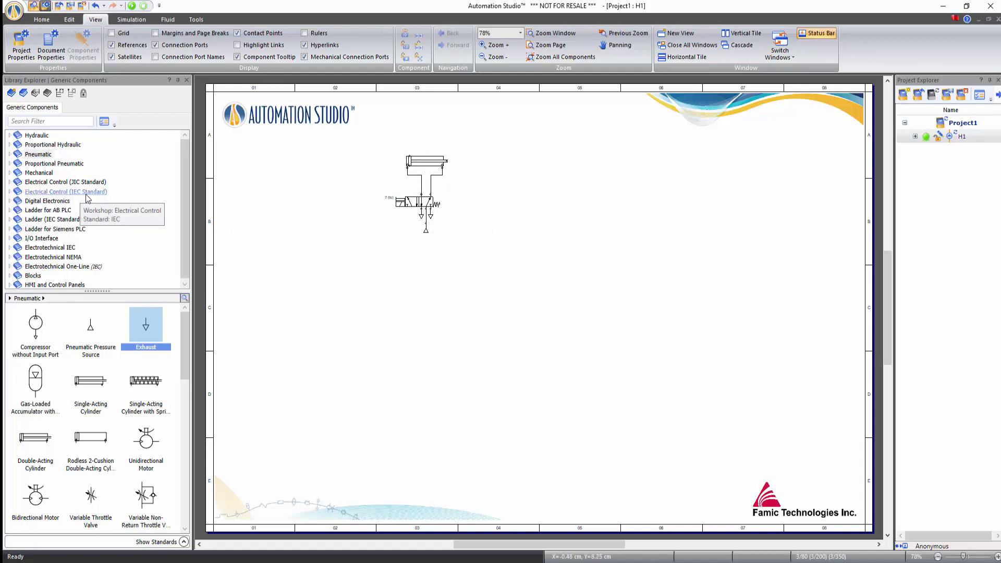
Step: Place an IEC PLC Input Card beside the pneumatic circuit and a PLC Output Card directly below it
click(10, 193)
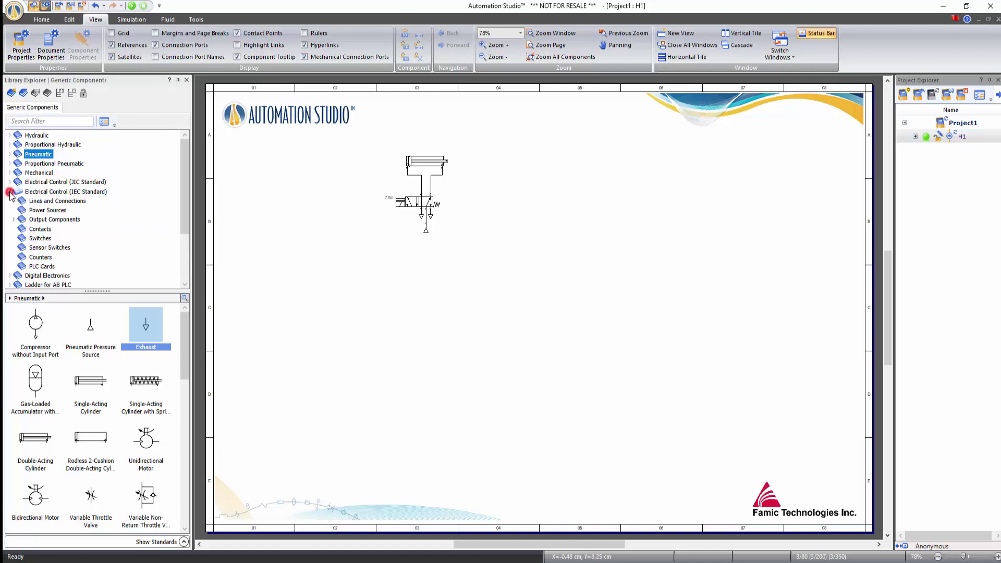
click(44, 266)
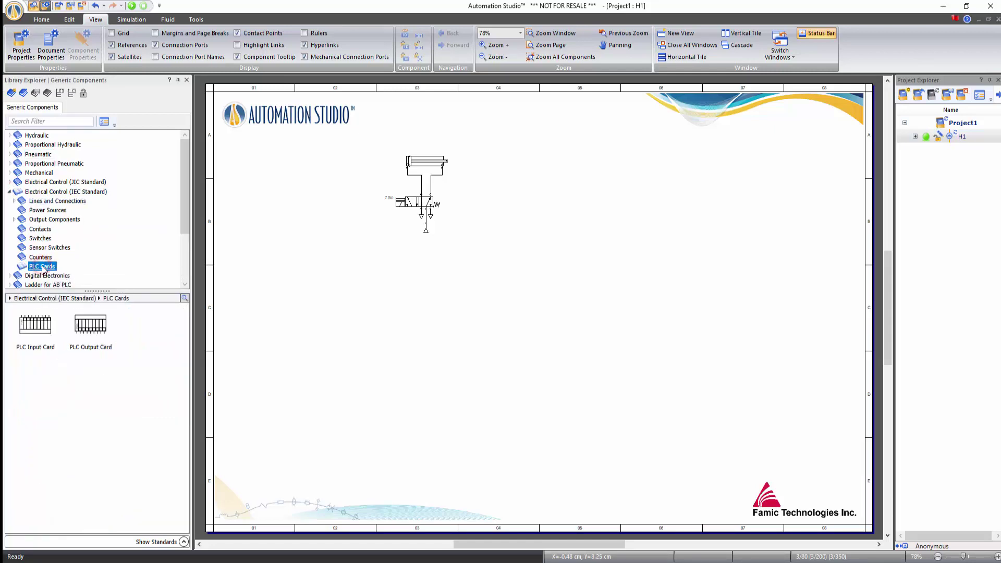
click(32, 332)
drag(32, 334, 533, 210)
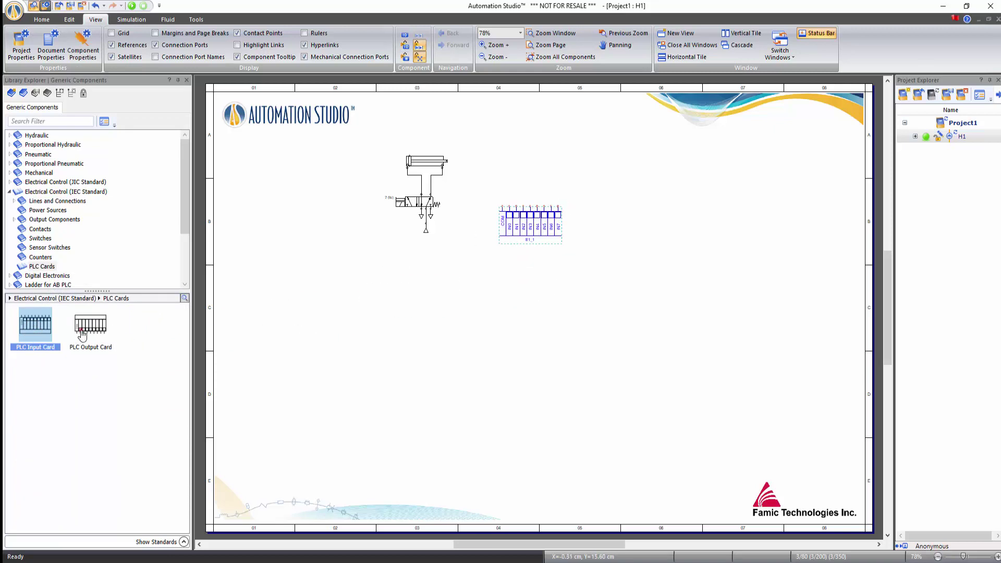
drag(81, 328, 532, 254)
click(486, 285)
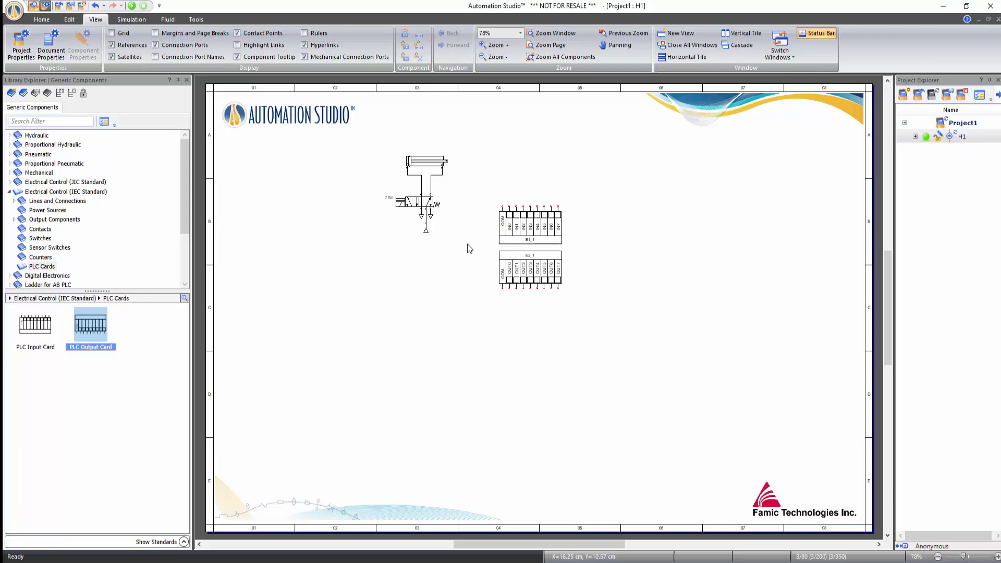
Step: Place an IEC Common (0 Volts) above the PLC input card and a Power Supply 24 Volts above that
click(560, 57)
click(498, 58)
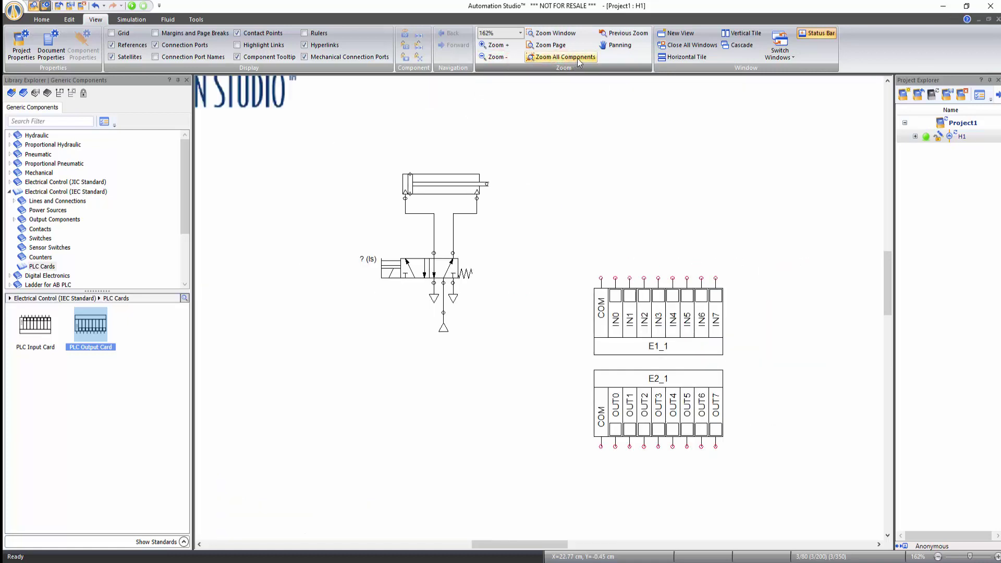
click(618, 45)
drag(558, 223, 621, 156)
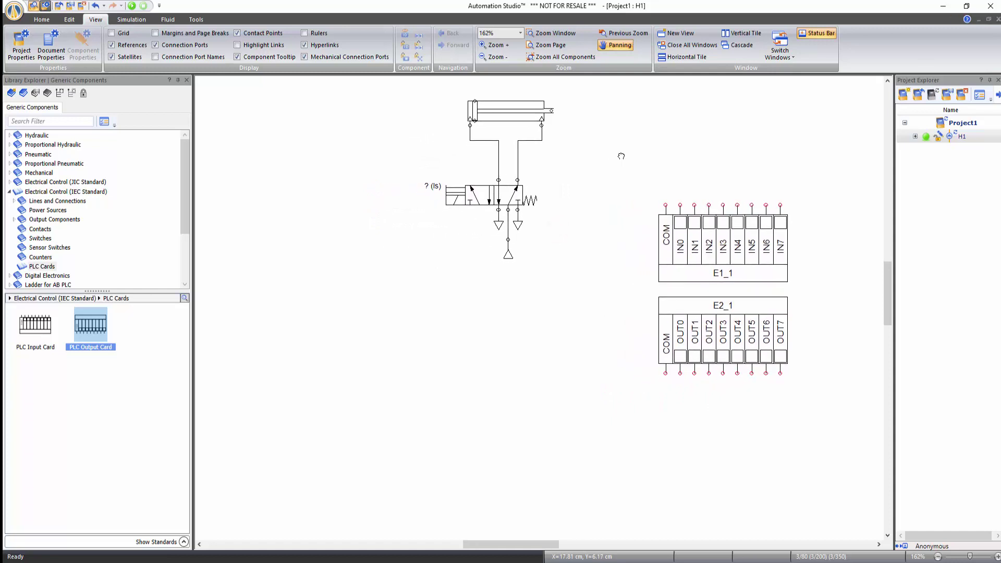
key(Escape)
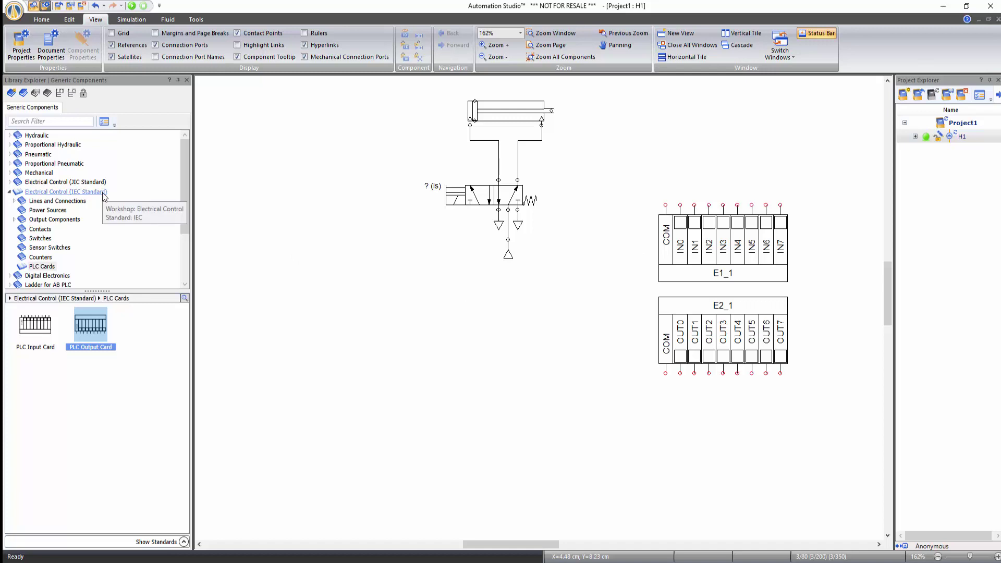
click(103, 193)
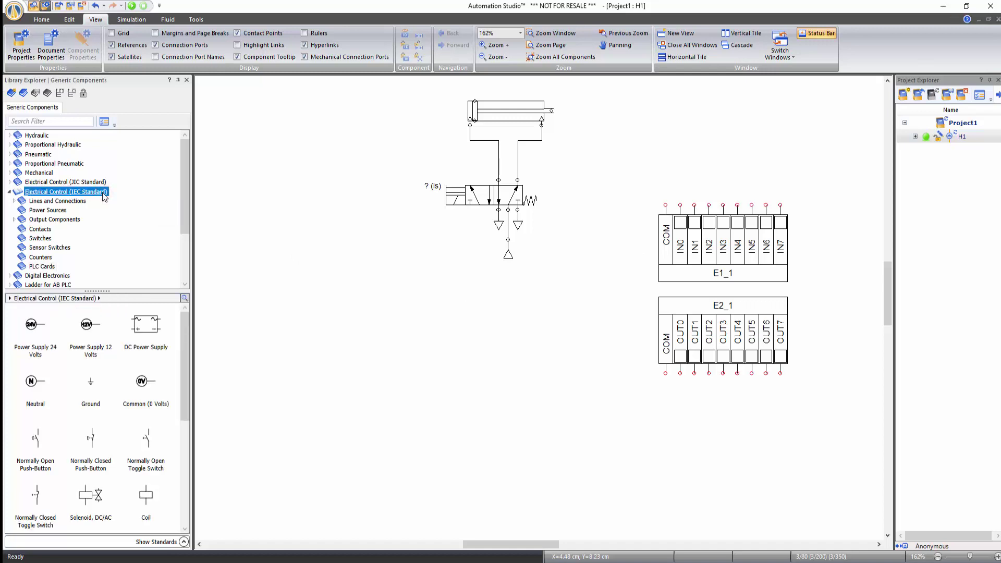
drag(141, 382, 649, 176)
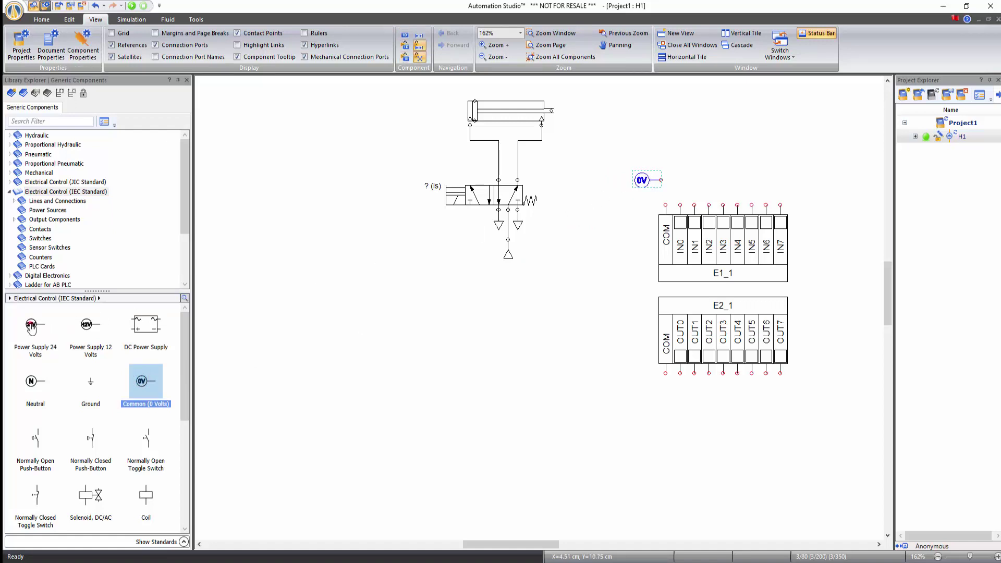
drag(33, 324, 649, 102)
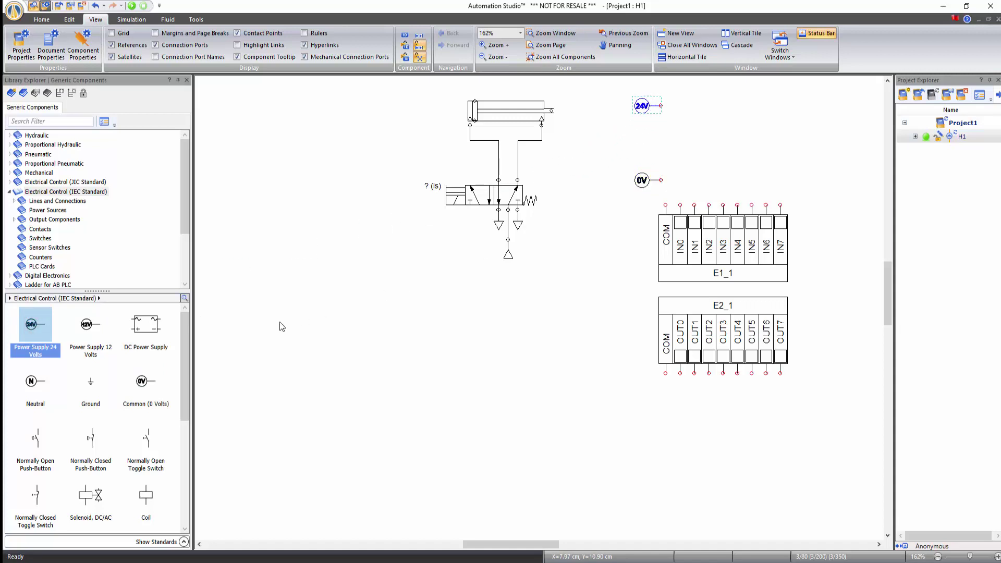
Step: Place a Normally Open Push-Button between the 24 V and 0 V symbols above the input card and give it the alias PB1
drag(36, 440, 680, 136)
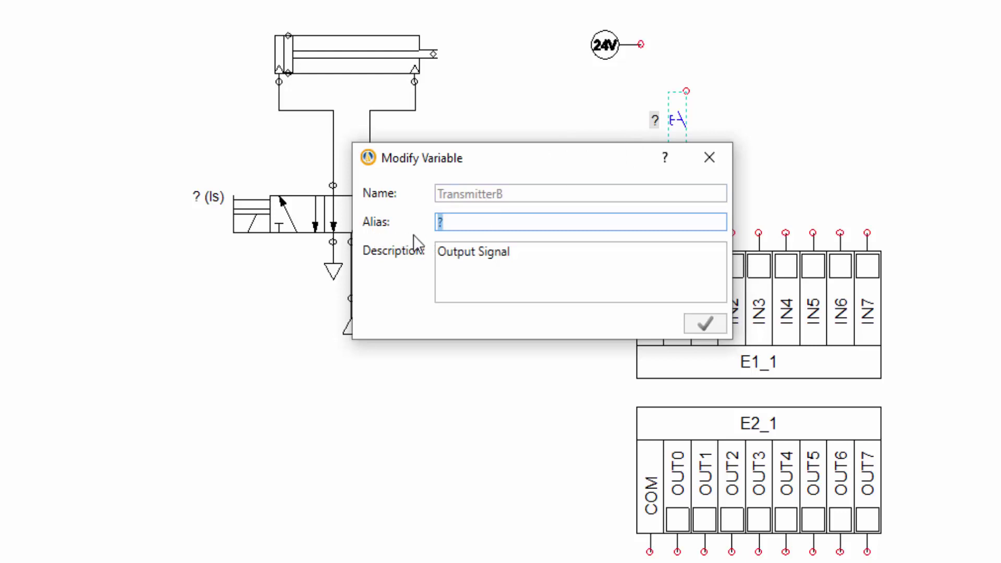
text(PB1)
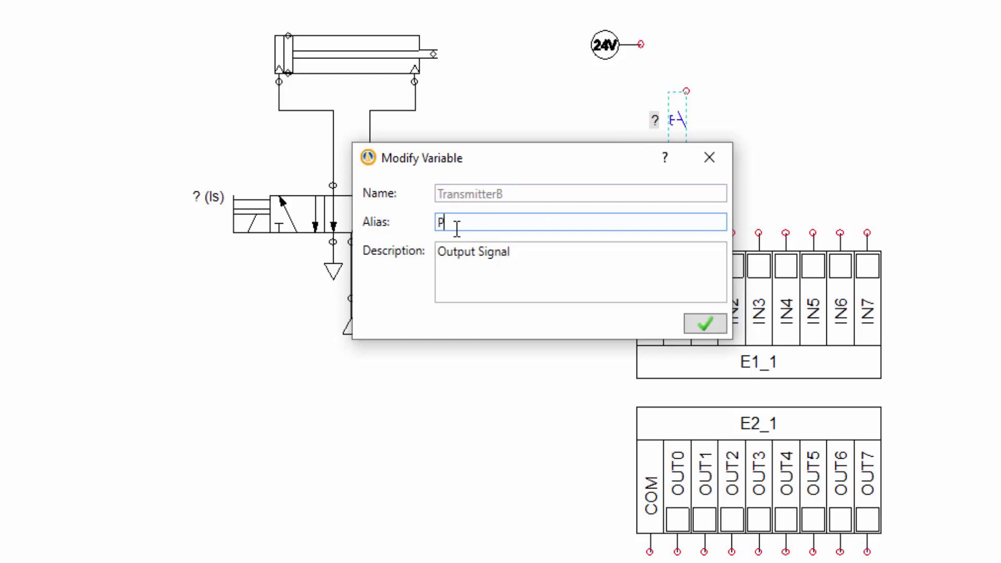
click(702, 326)
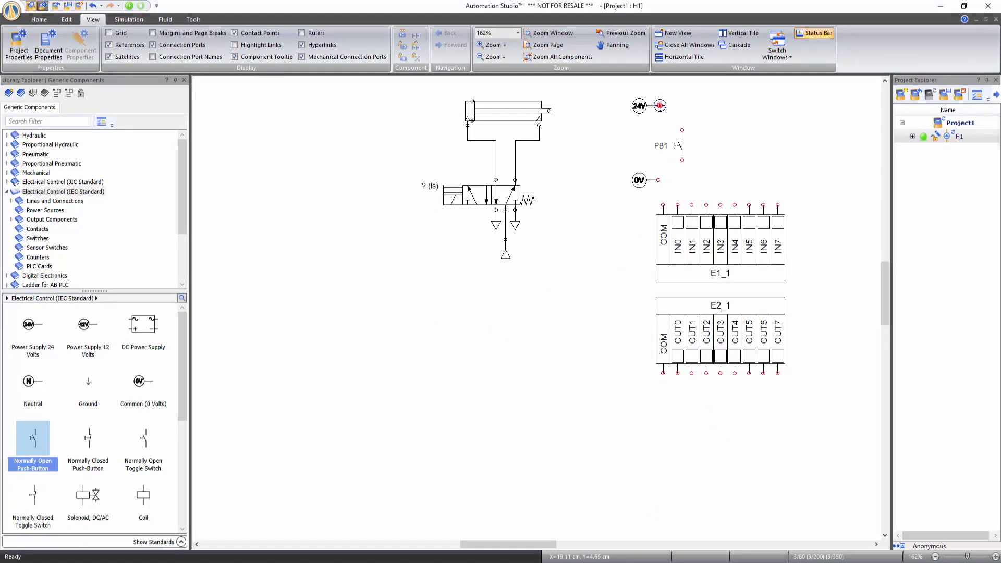
Step: Wire the upper 24 V supply through PB1 to IN0 and the 0 V common to the input card's COM, aligning PB1 with IN0
drag(658, 106, 662, 205)
click(679, 144)
drag(678, 144, 674, 144)
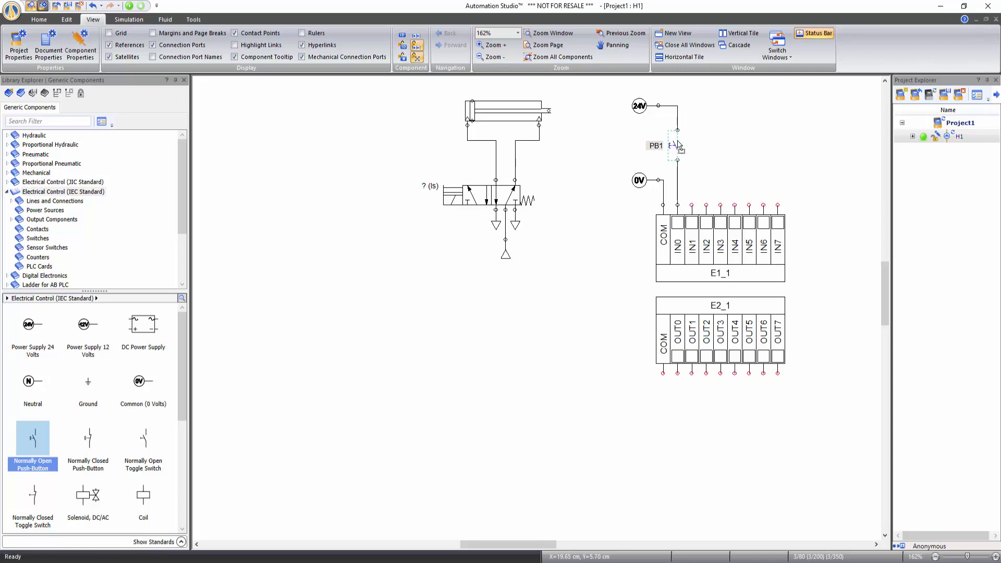
click(699, 148)
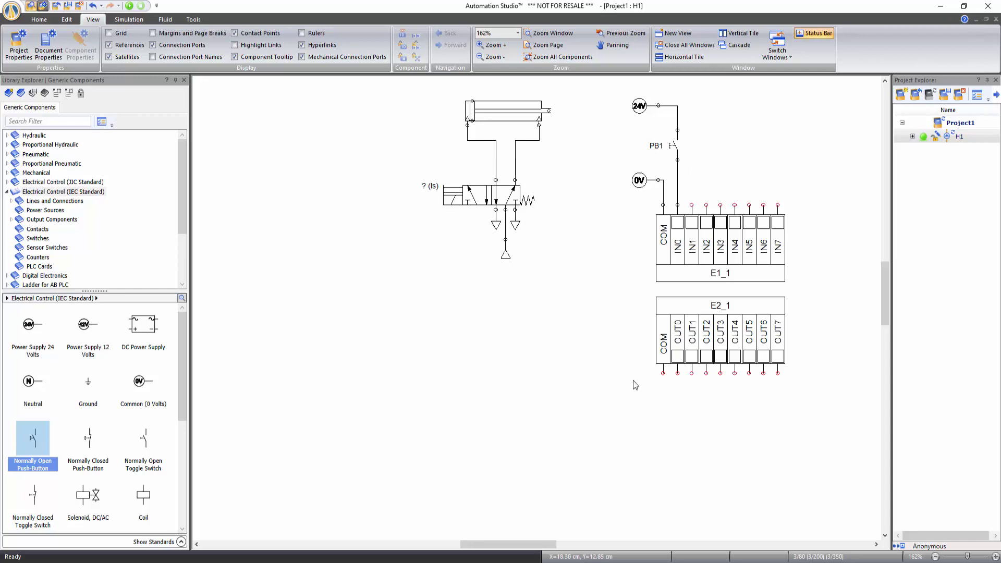
Step: Place a Common (0 Volts) below the PLC output card and a Power Supply 24 Volts beneath it
drag(139, 381, 650, 391)
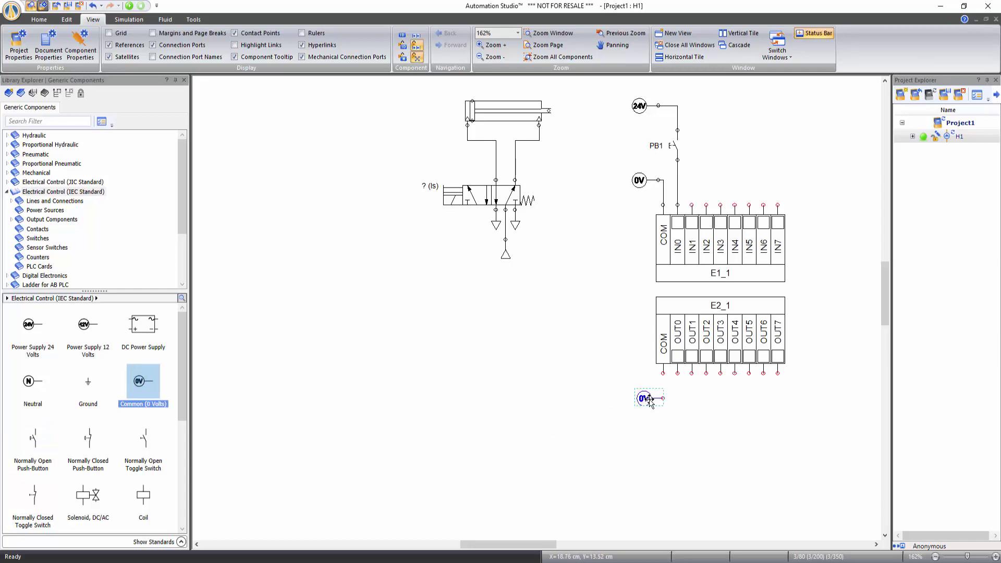
drag(645, 398, 654, 405)
drag(26, 327, 649, 468)
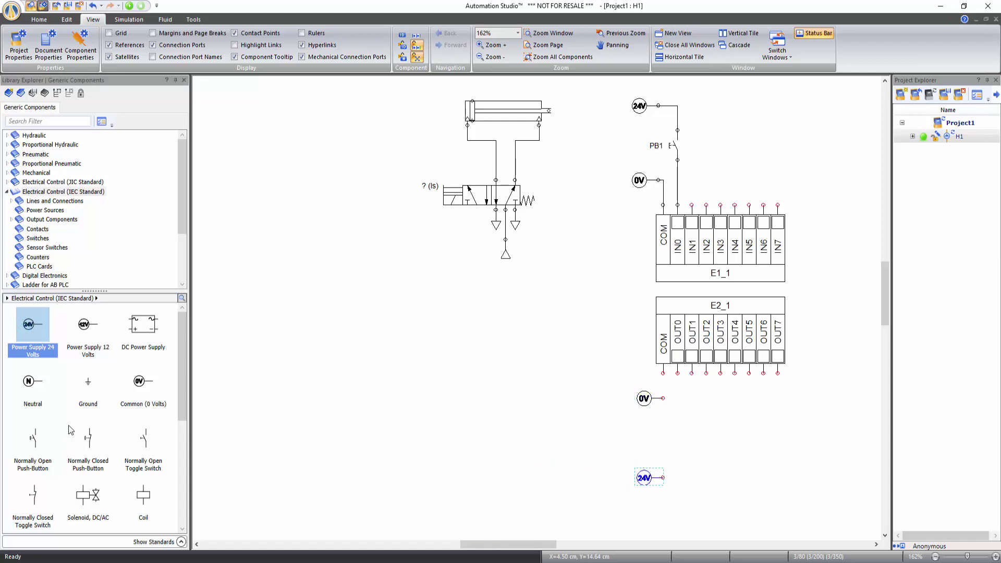
Step: Insert a DC/AC solenoid with alias A+ below the output card, wired between OUT0 and the 24 V supply, and connect COM to 0 V
drag(95, 495, 685, 423)
text(A+)
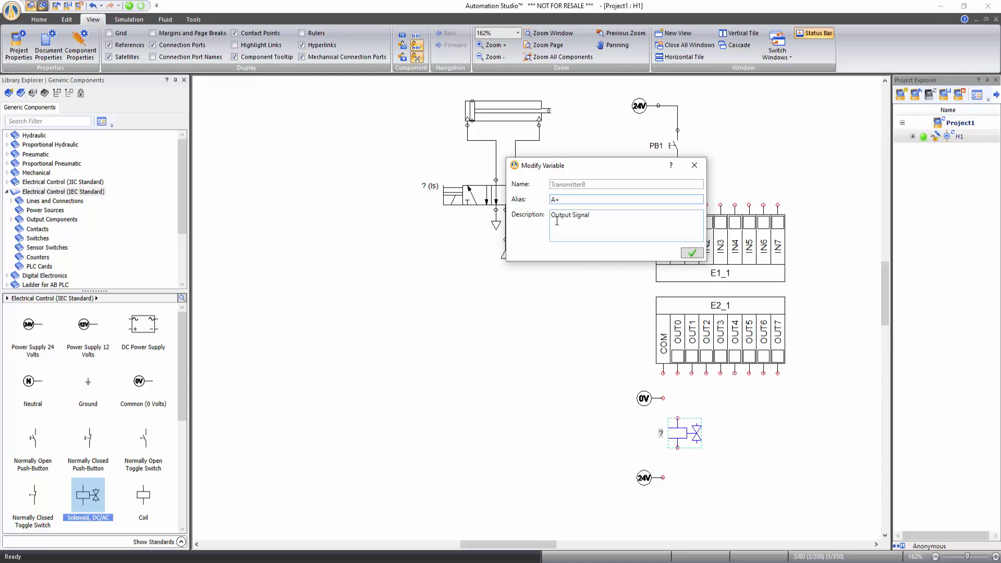
click(691, 254)
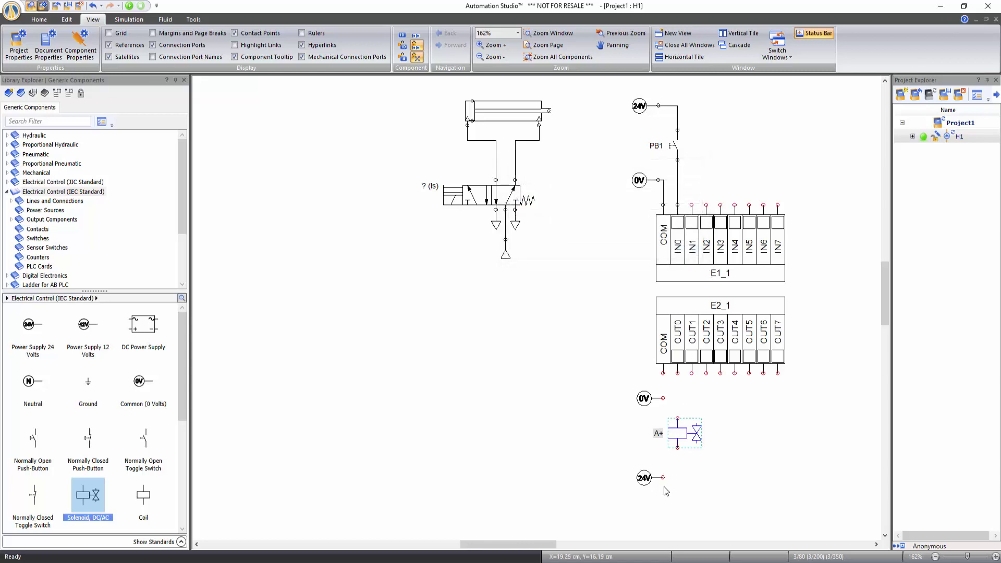
drag(663, 477, 661, 374)
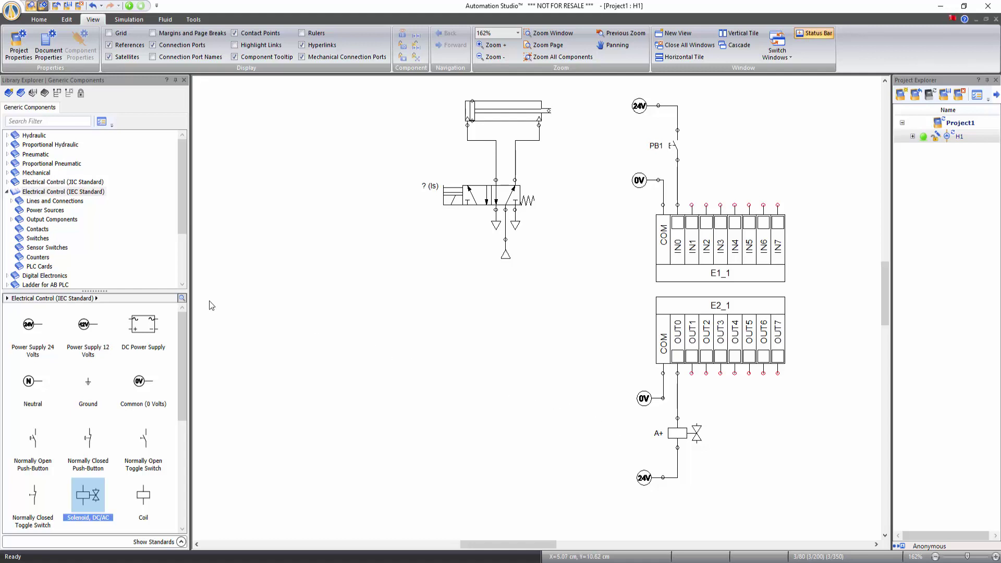
Step: Place a Siemens PLC ladder rung below the pneumatic circuit, then shrink and move it so it fits beside the PLC cards
click(182, 227)
drag(182, 227, 177, 269)
click(58, 230)
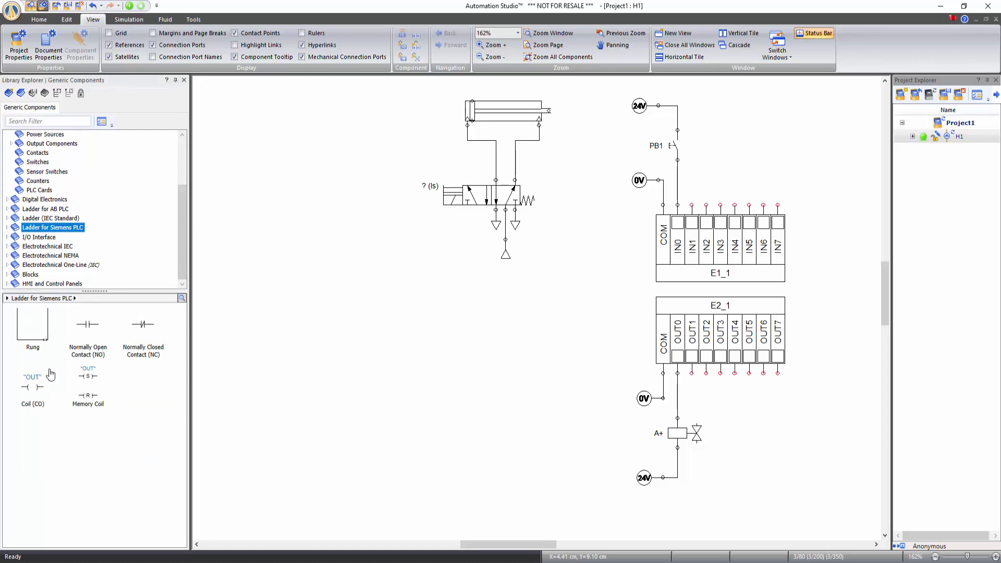
drag(32, 327, 471, 279)
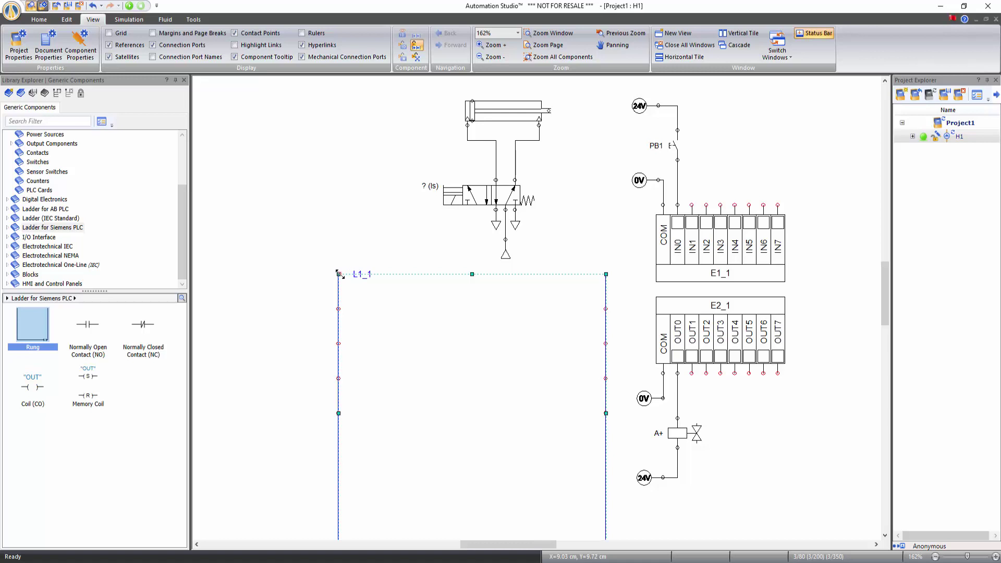
drag(339, 273, 372, 309)
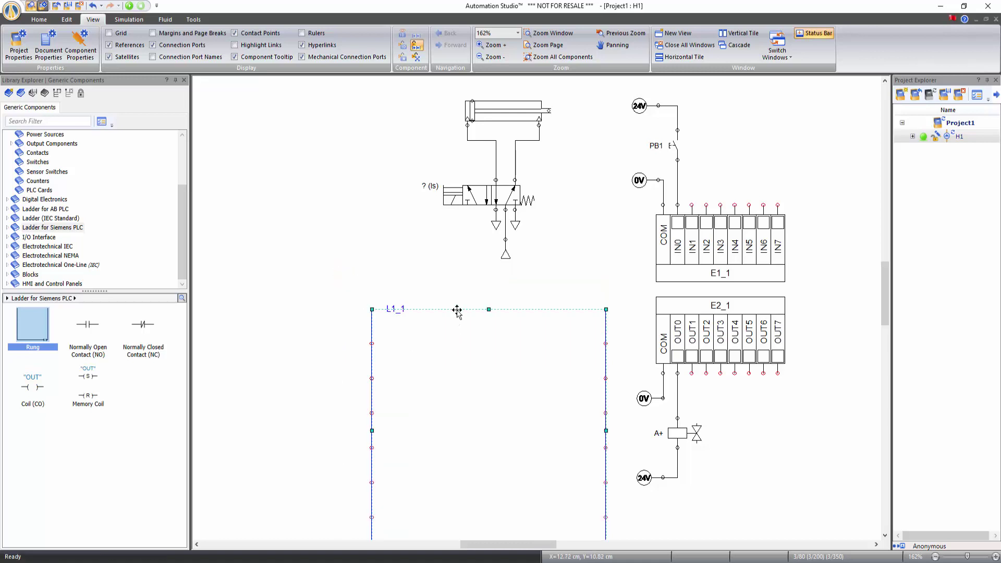
drag(457, 310, 458, 277)
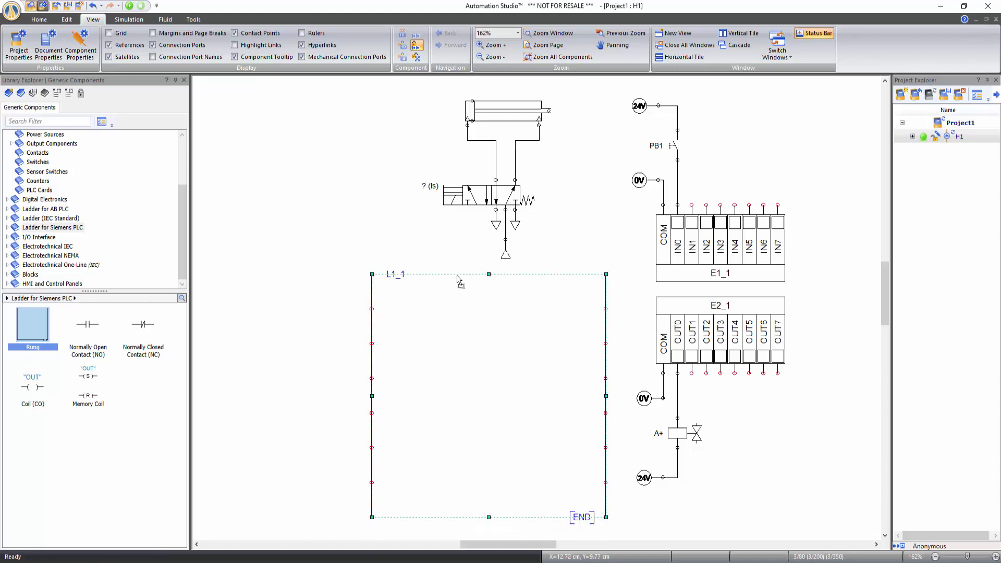
click(558, 59)
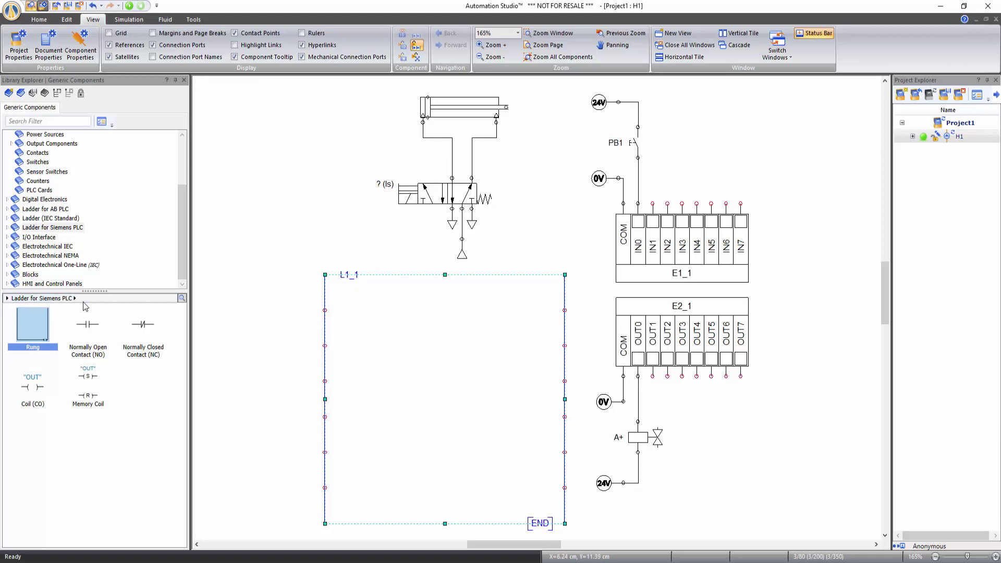
Step: Place a normally open contact and a coil with alias OUT0 on the ladder's first line, and wire them between the rails
drag(89, 338, 357, 304)
drag(29, 387, 532, 306)
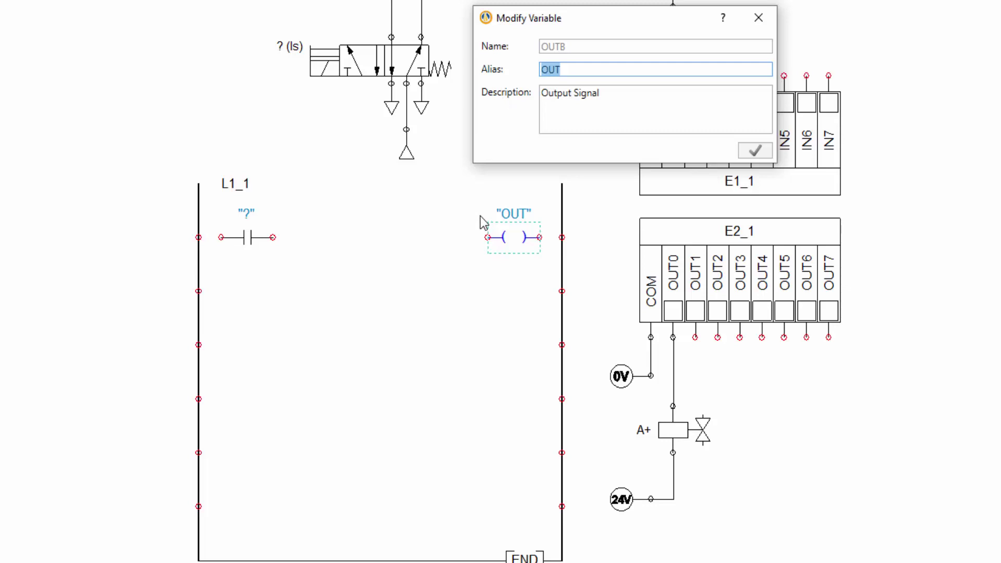
click(592, 70)
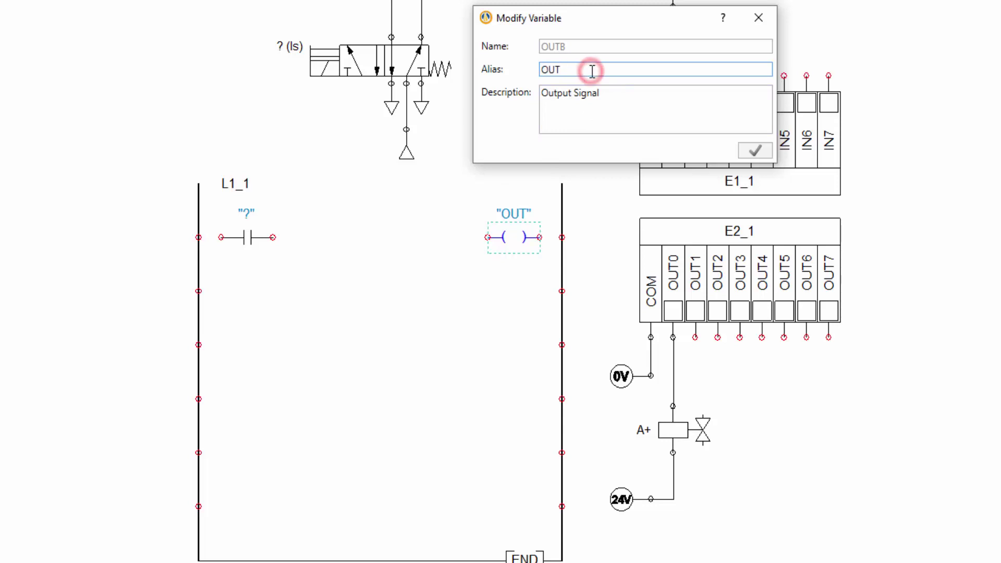
text(0)
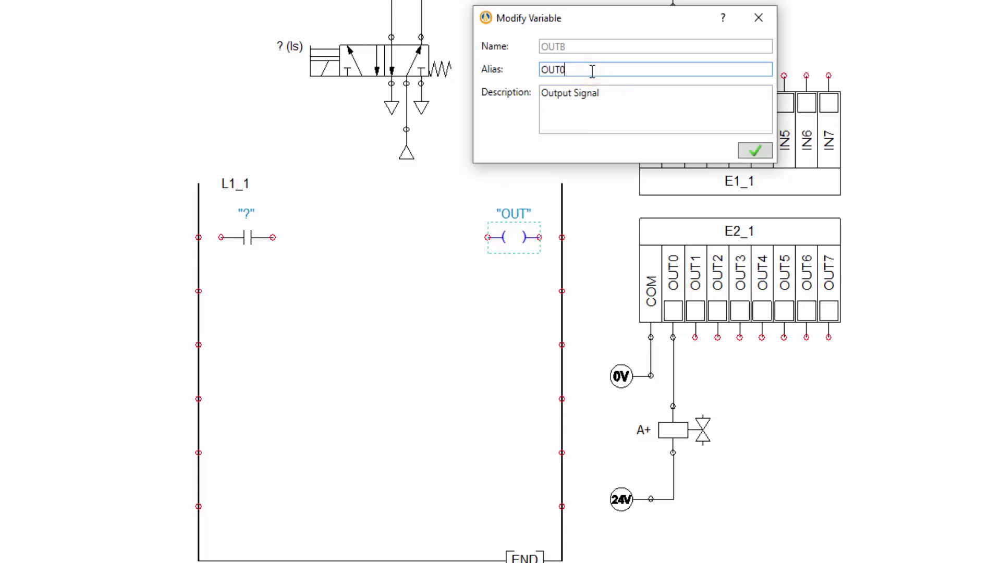
click(755, 151)
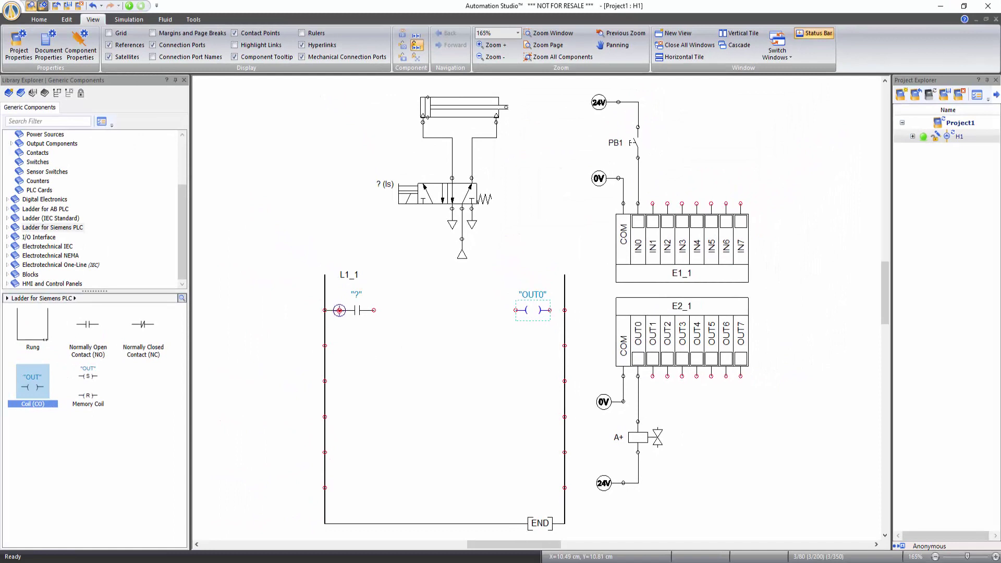
mouse_move(339, 310)
mouse_down()
mouse_move(324, 310)
mouse_move(563, 309)
mouse_up()
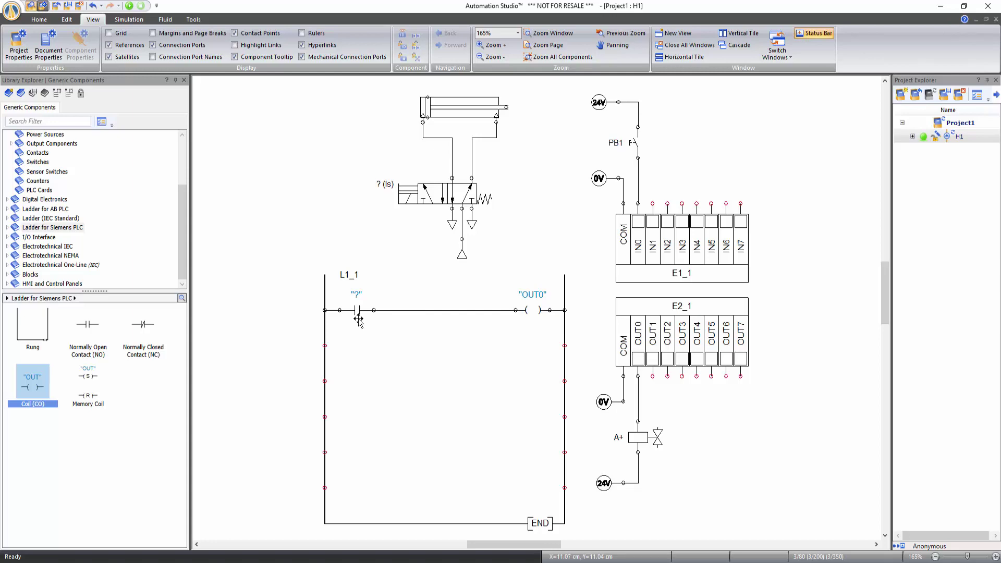
Step: Associate the ladder's normally open contact with the input card variable IN0 in its variable assignment, filtering by IN
right_click(358, 314)
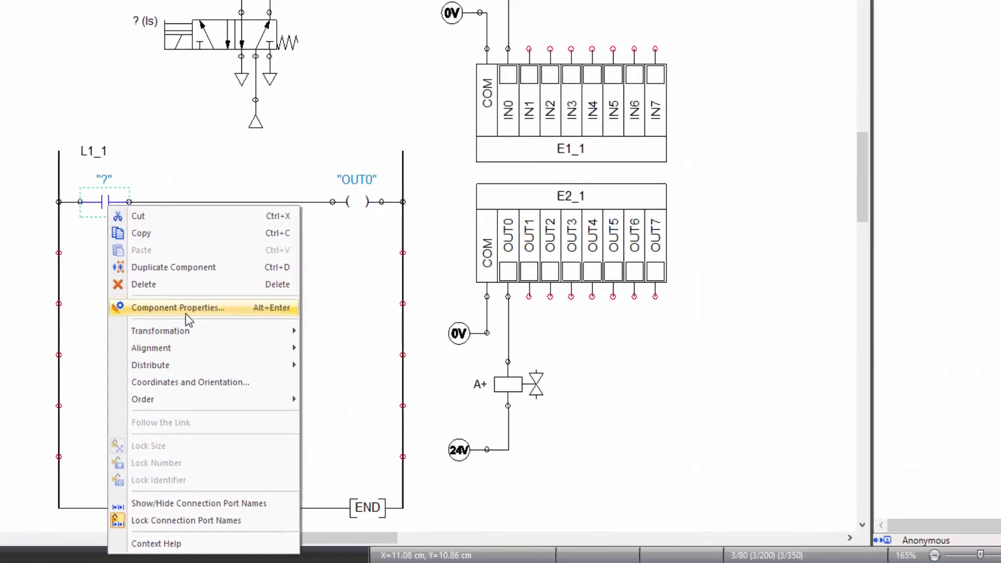
click(186, 312)
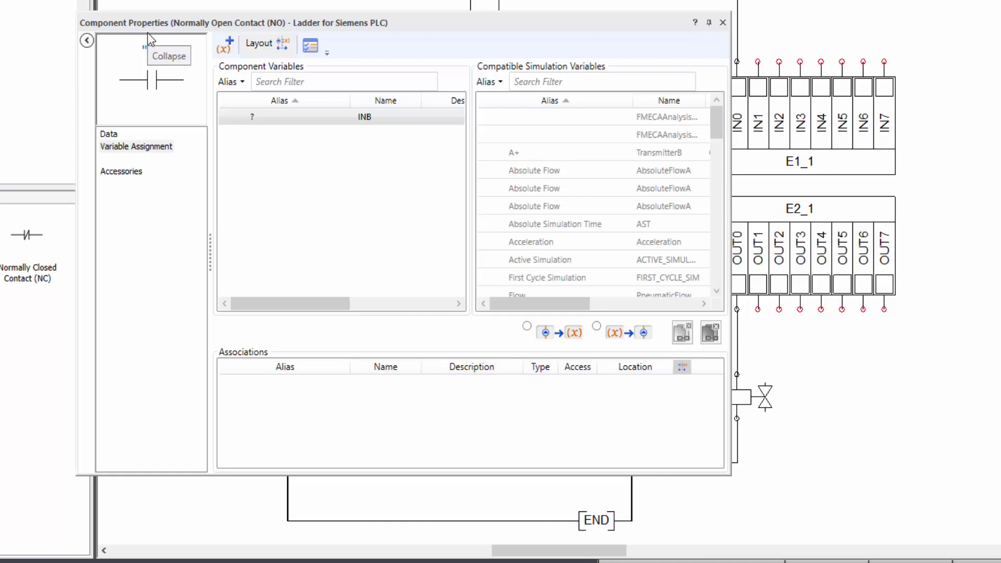
click(138, 151)
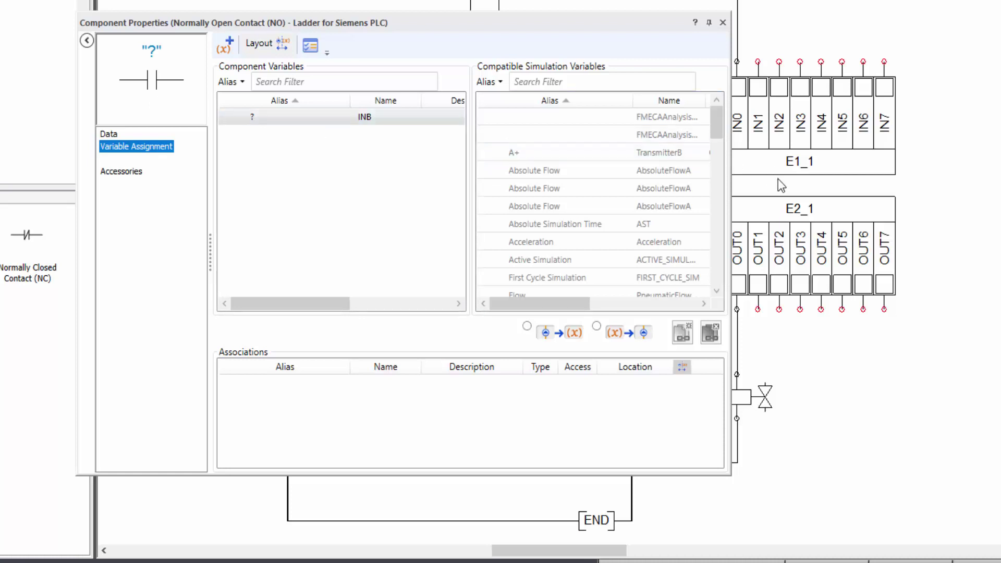
click(534, 82)
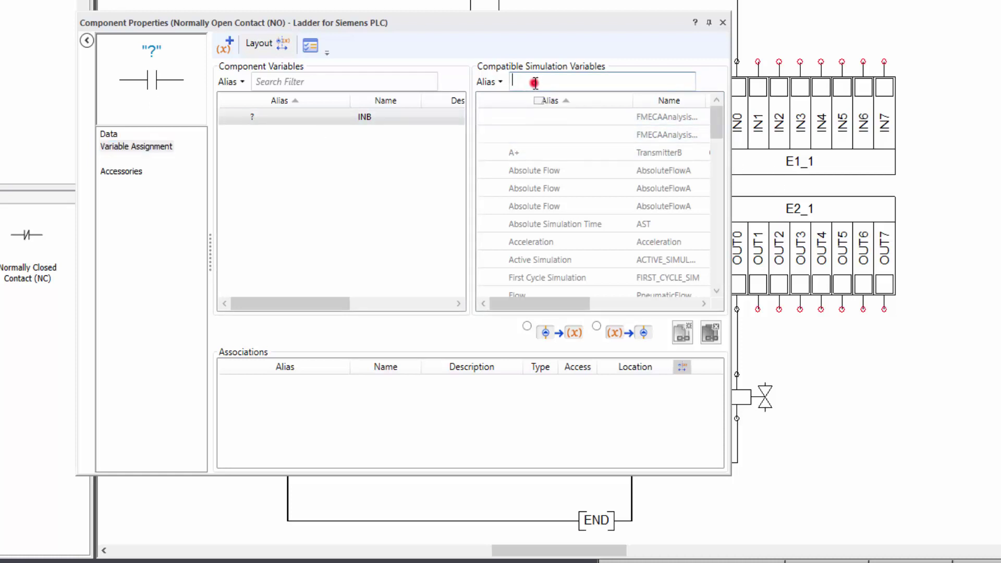
text(IN)
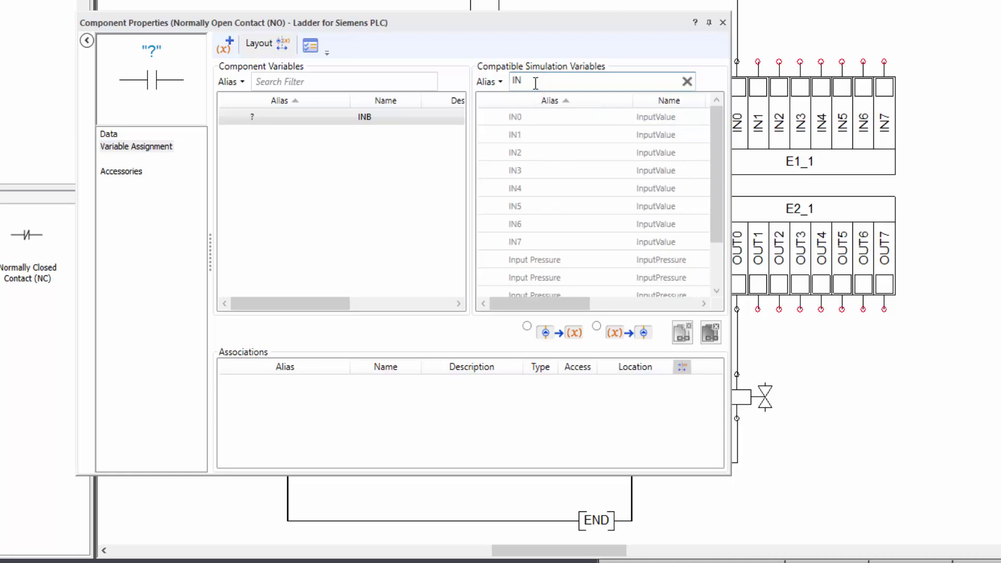
drag(573, 21, 542, 20)
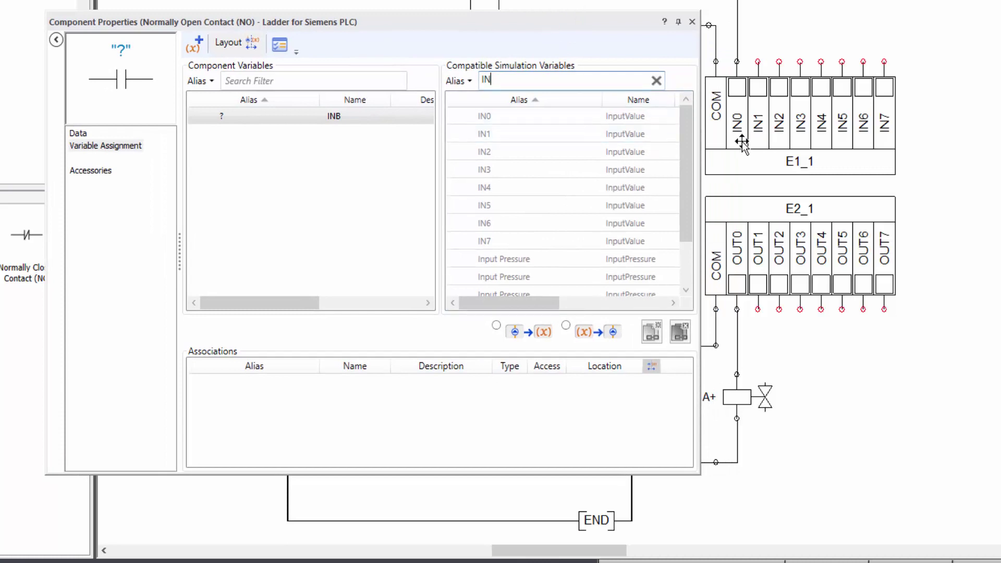
click(509, 117)
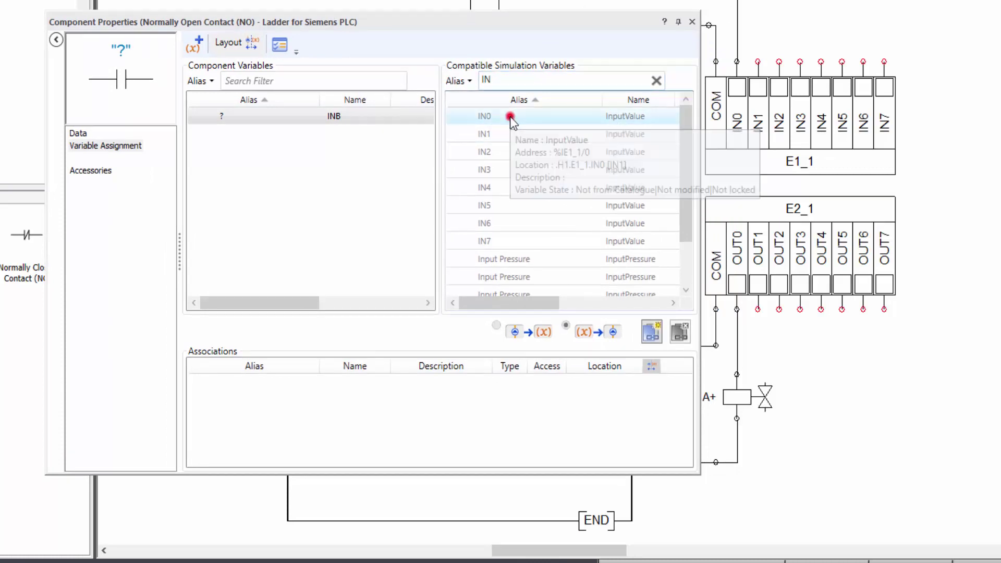
double_click(509, 117)
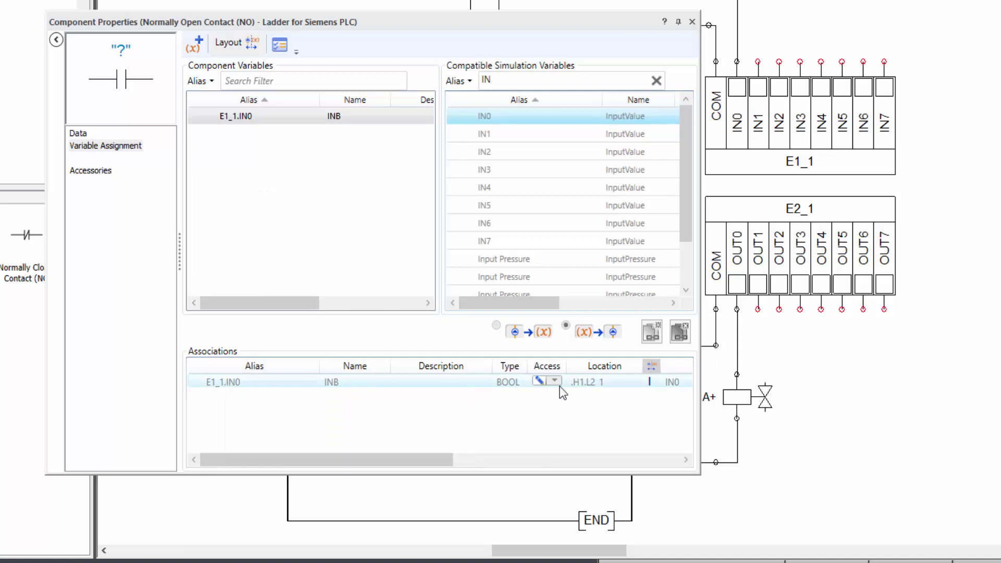
drag(440, 458, 680, 460)
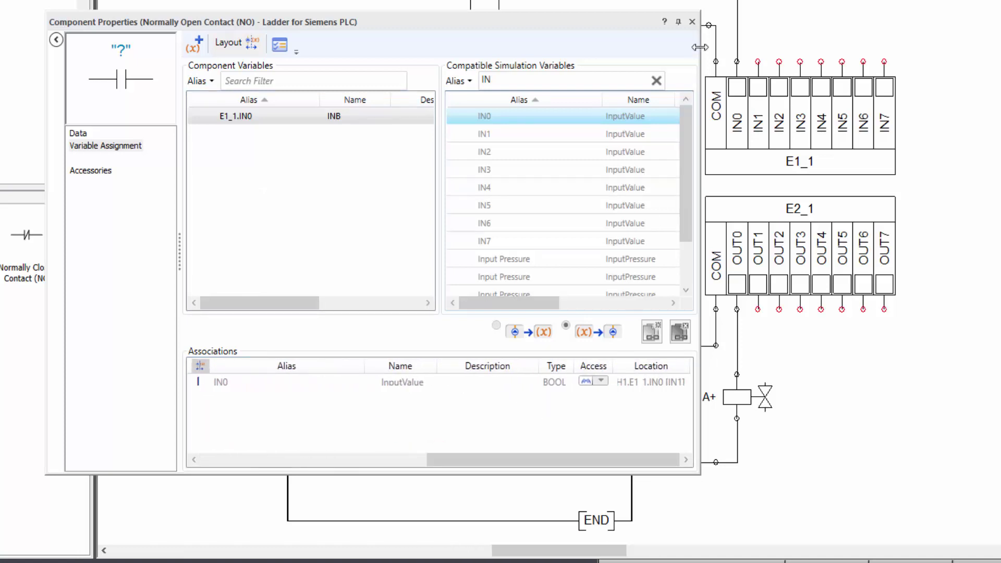
click(682, 40)
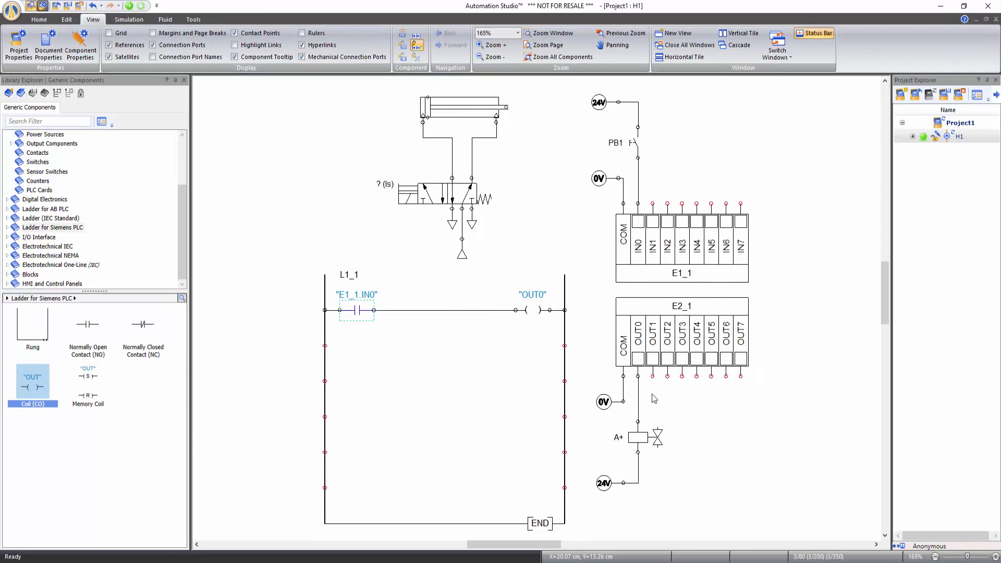
Step: Associate the ladder coil OUT0 with the output card variable OUT0 and close its component properties
double_click(532, 310)
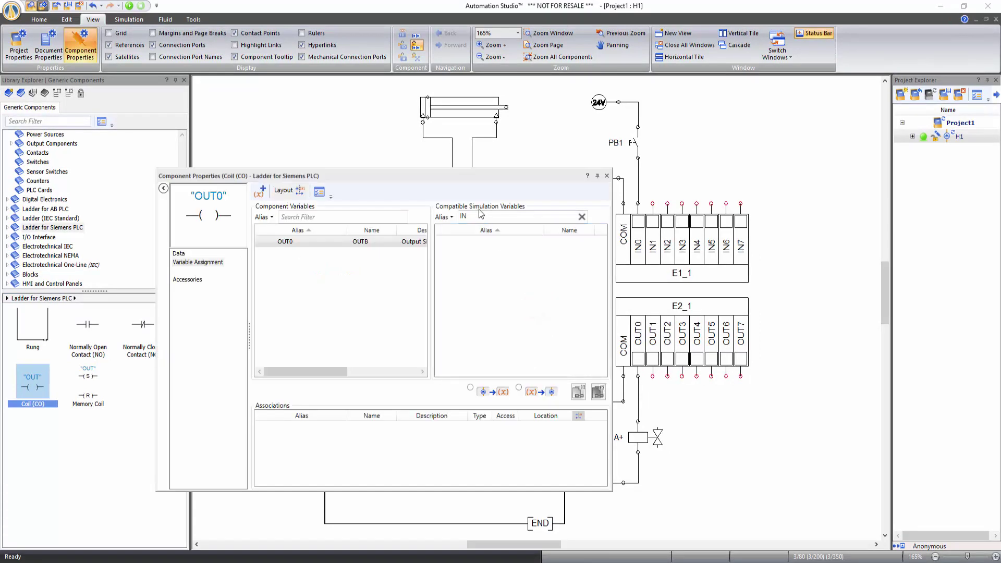
double_click(481, 214)
text(o)
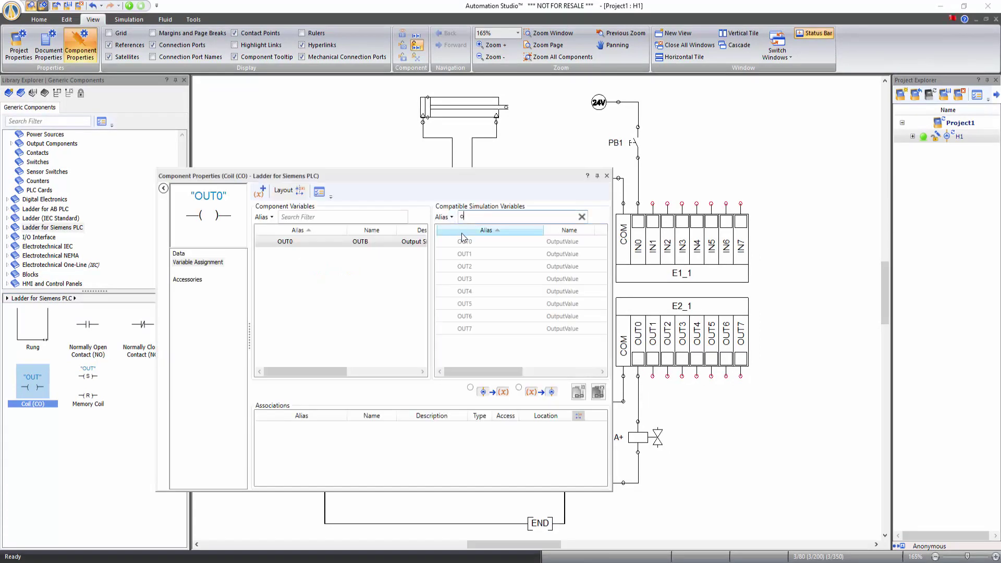
double_click(462, 241)
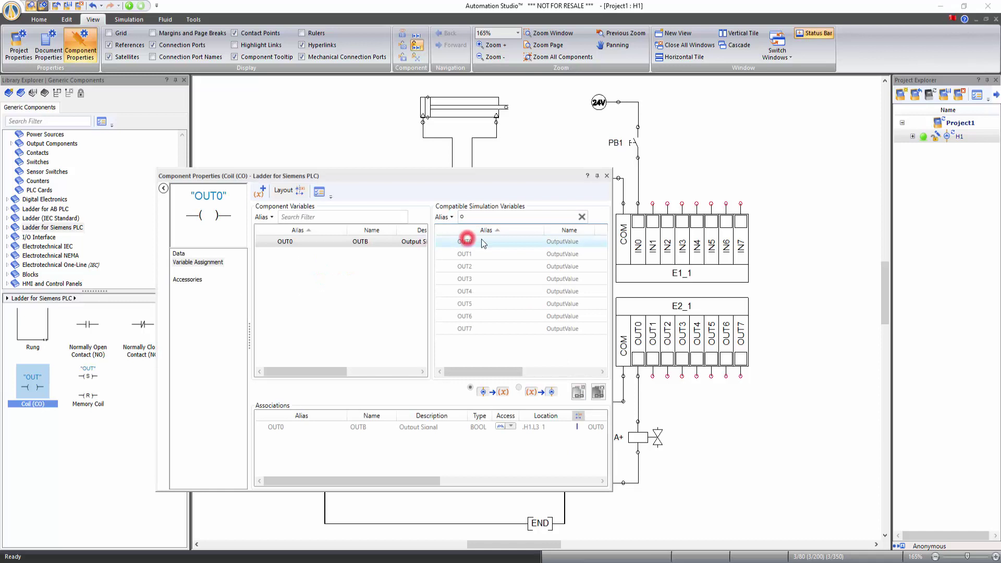
click(607, 176)
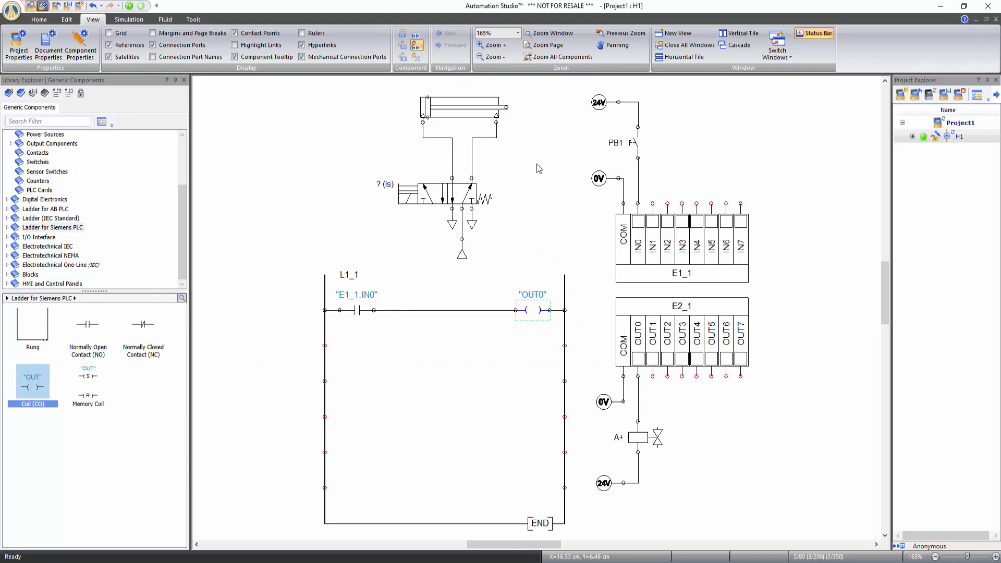
Step: Examine the double-acting cylinder's context help, including its operation, features and technical parameter descriptions, and close it
right_click(462, 108)
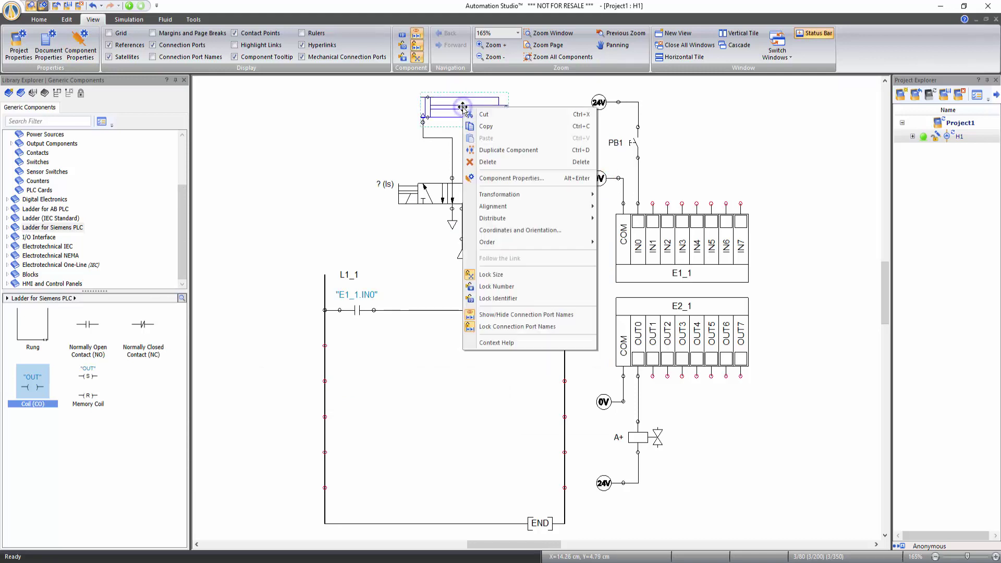
click(514, 344)
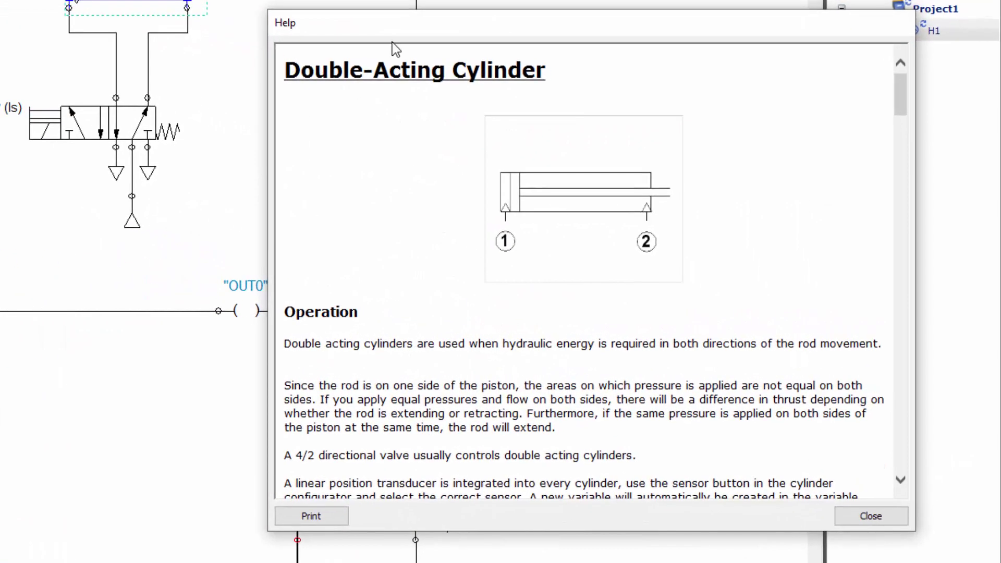
scroll(427, 293, down, 5)
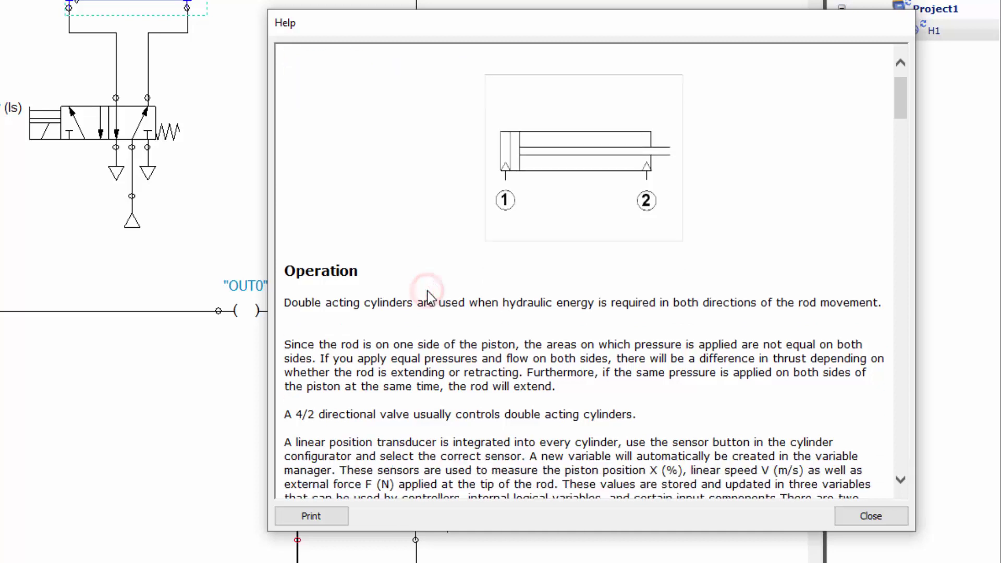
scroll(427, 291, down, 3)
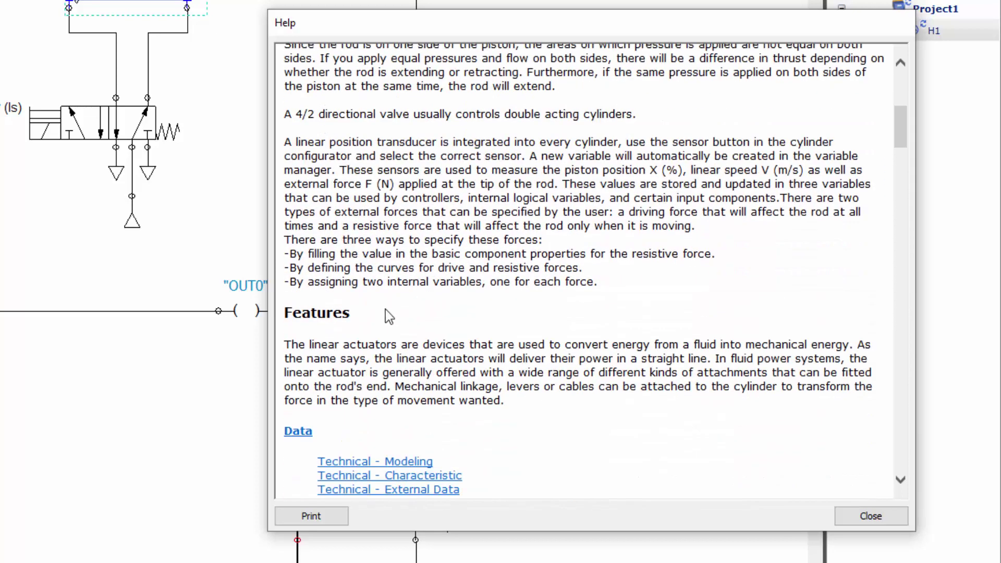
scroll(422, 319, down, 3)
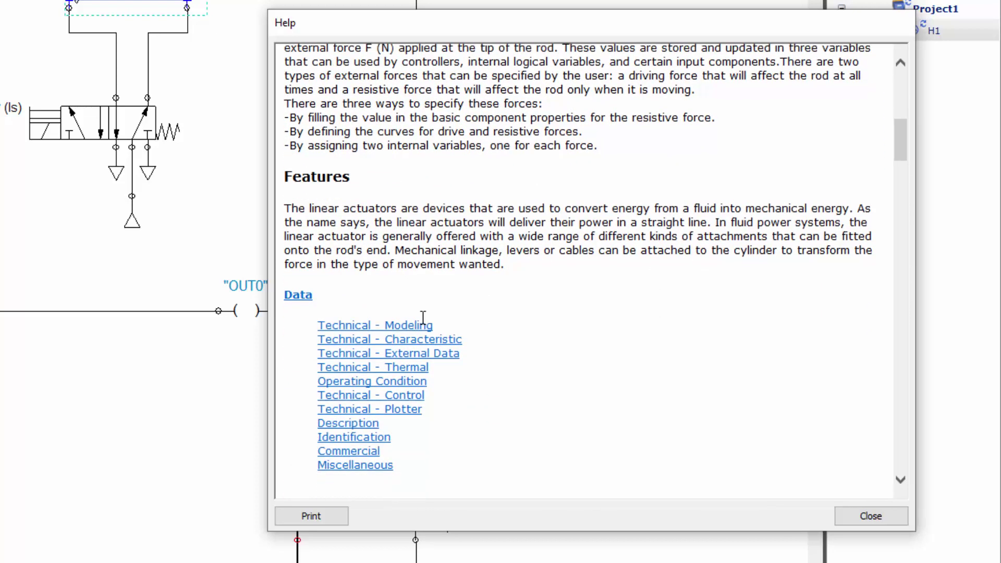
click(421, 319)
scroll(421, 317, down, 6)
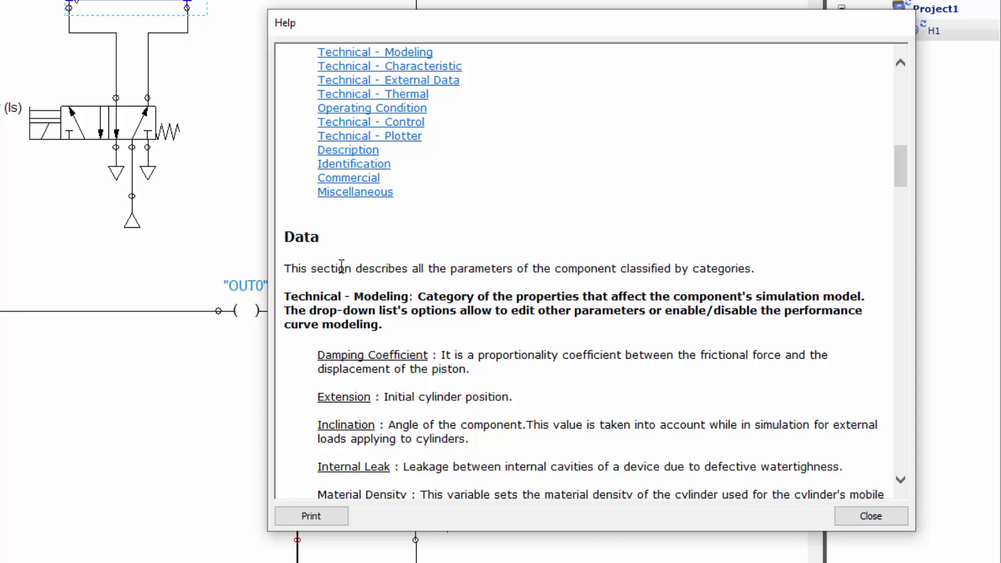
scroll(375, 295, down, 3)
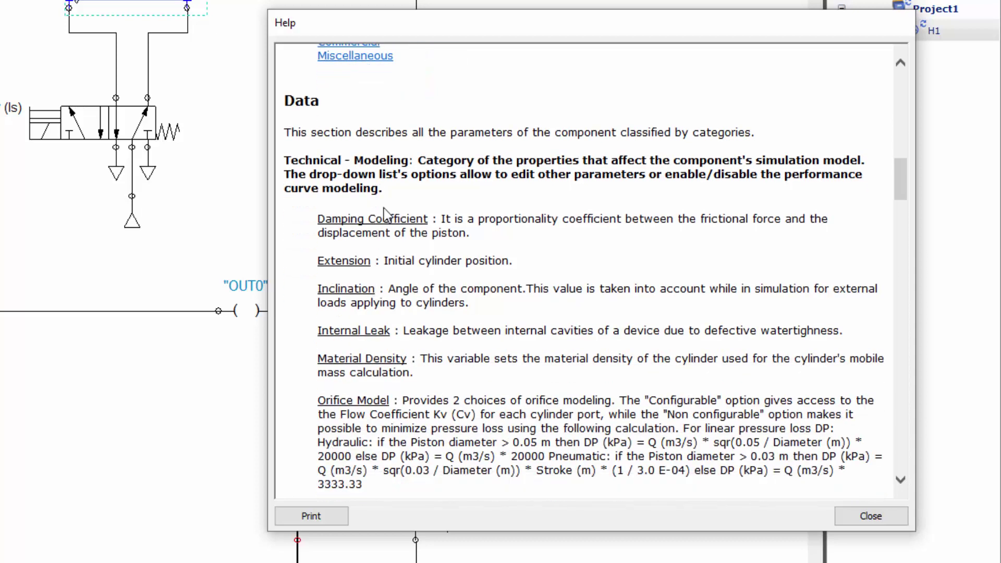
scroll(439, 300, down, 7)
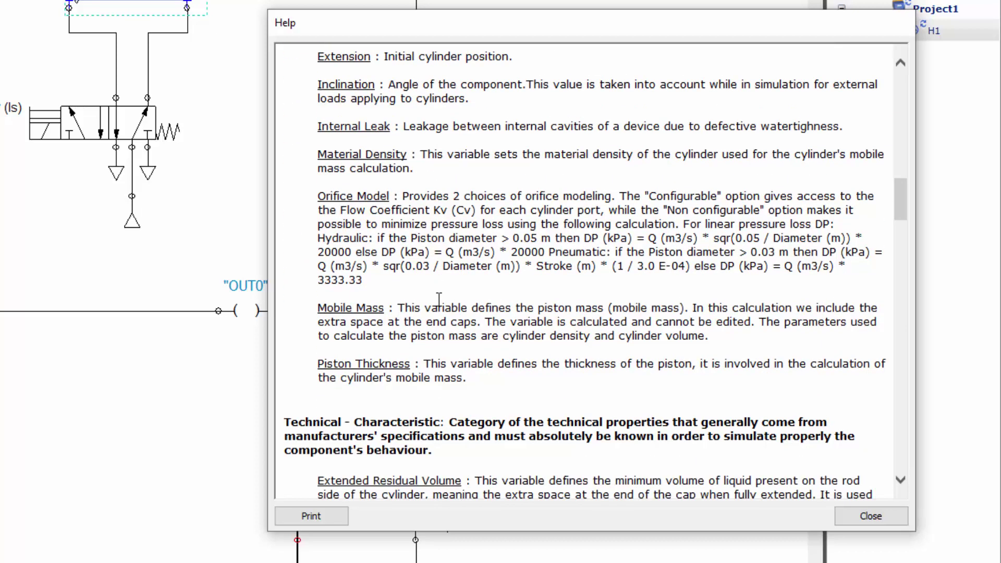
scroll(435, 303, down, 8)
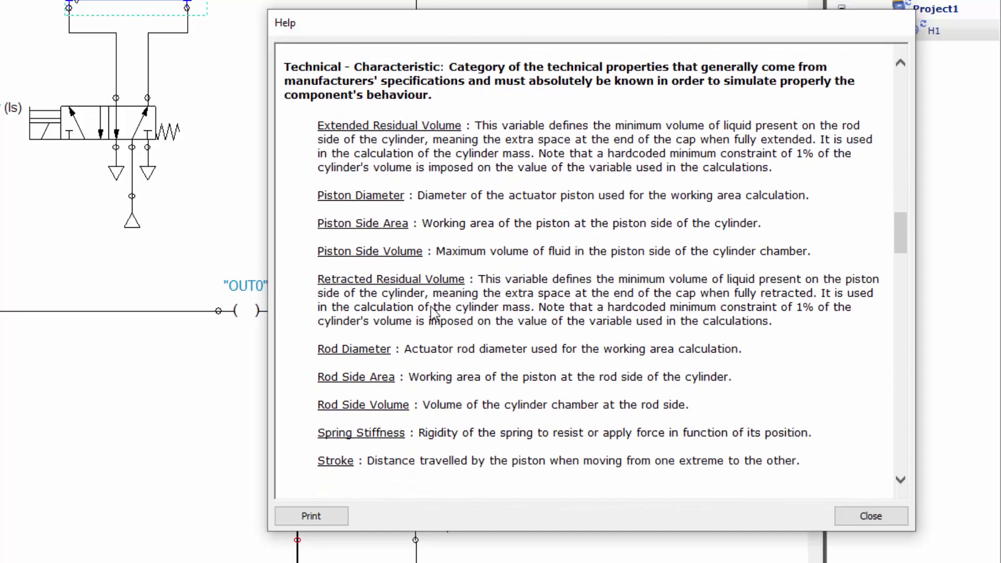
scroll(432, 306, down, 3)
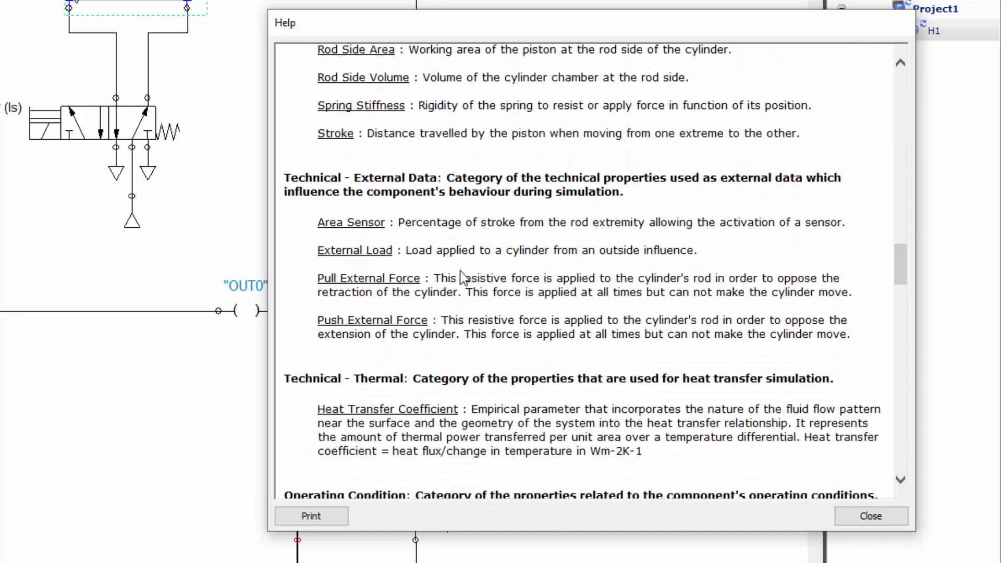
scroll(458, 308, down, 7)
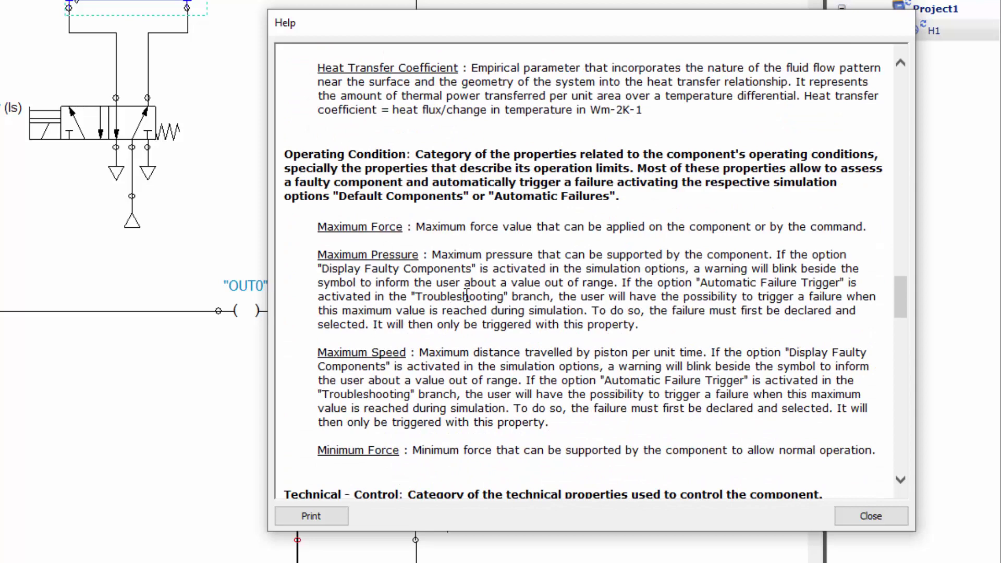
click(867, 516)
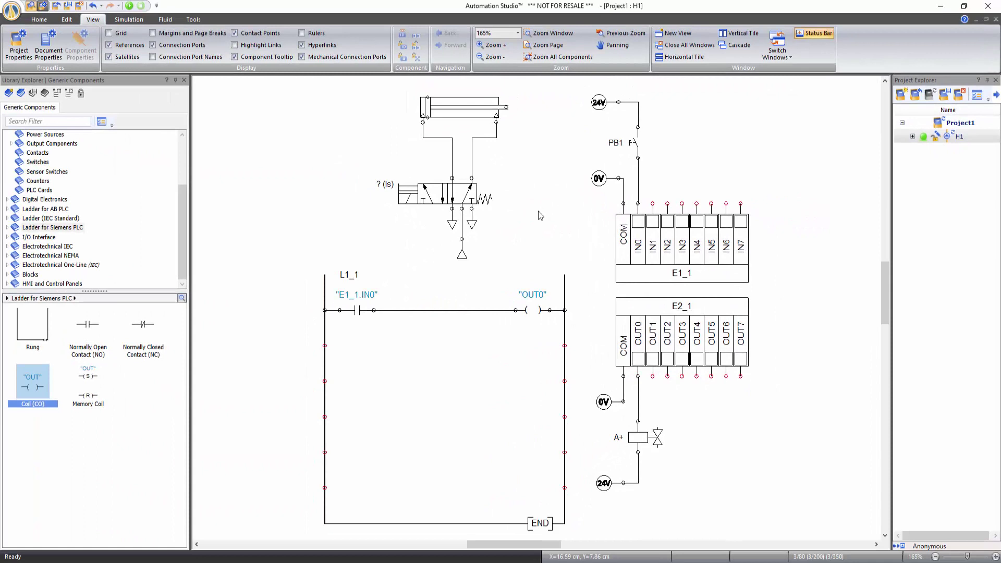
Step: Bring up the help page for the selected cylinder again, close it and deselect the cylinder
click(461, 107)
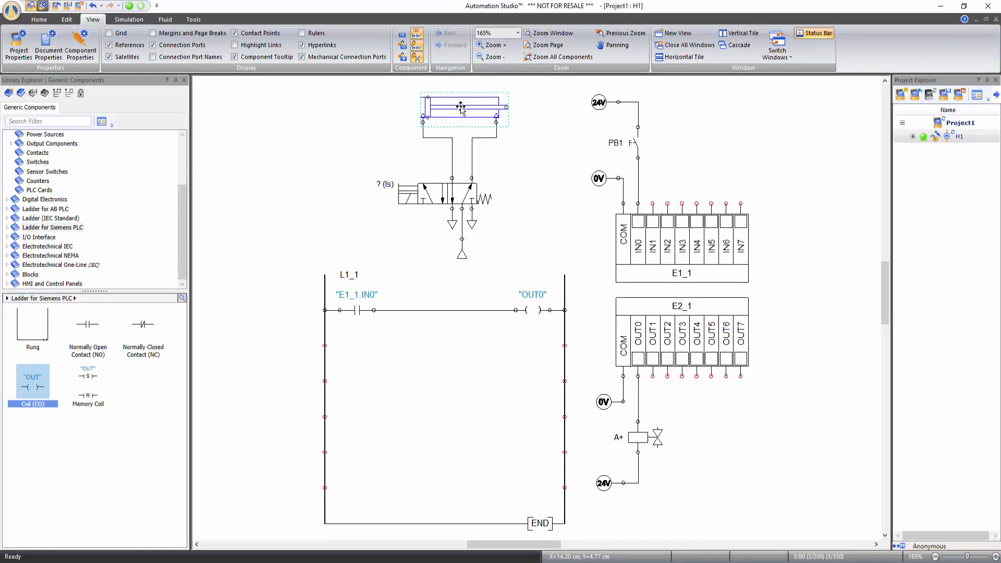
key(F1)
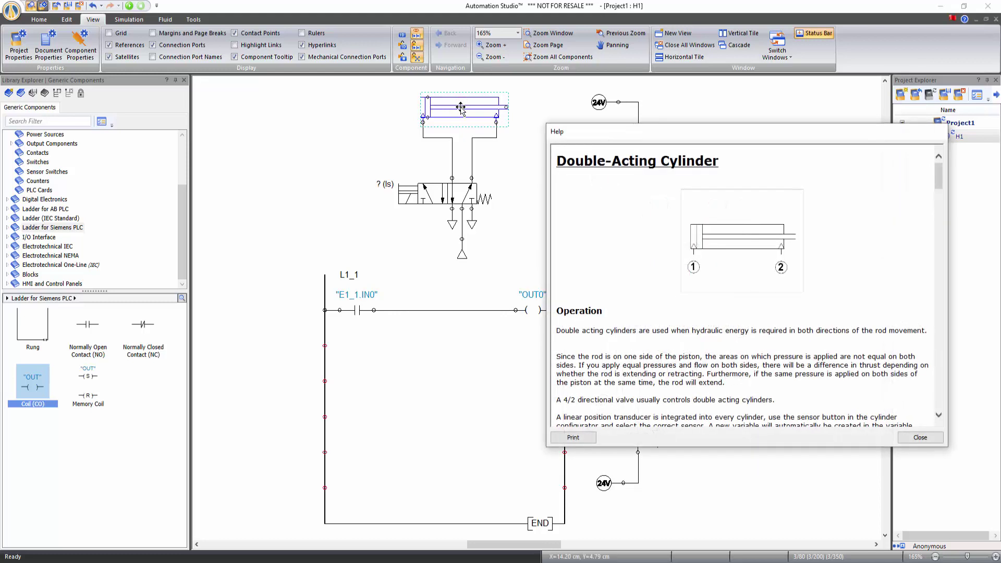
click(908, 440)
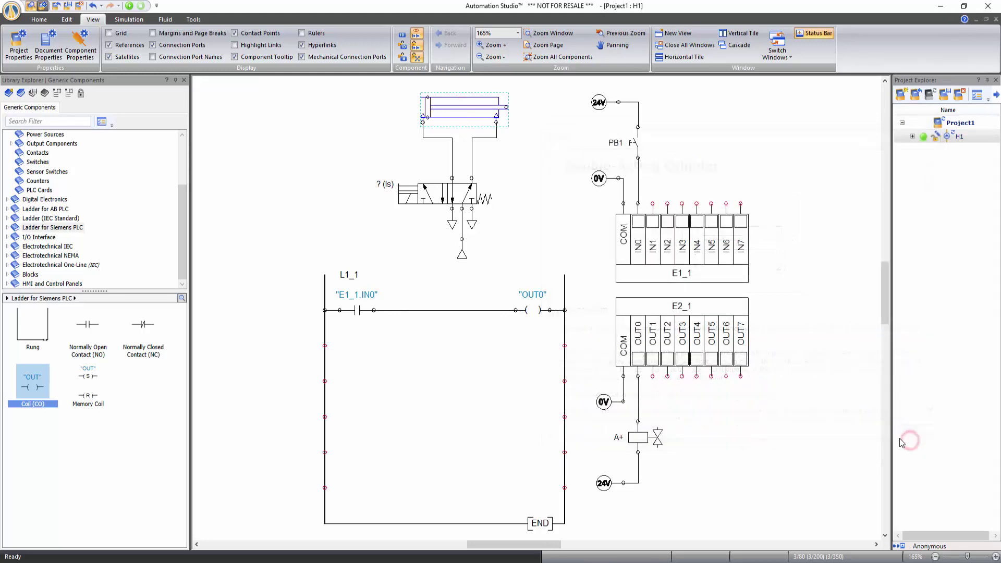
click(546, 238)
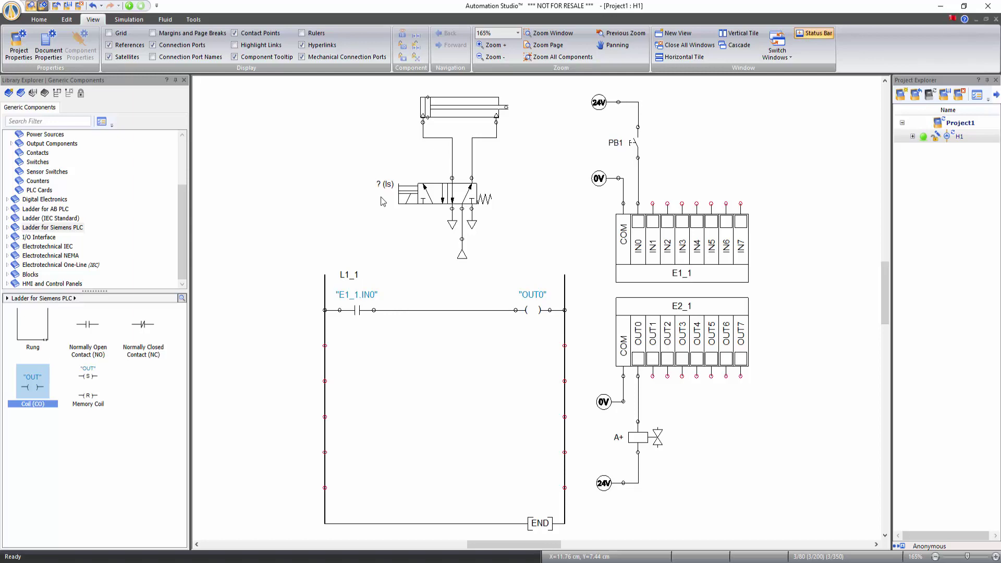
Step: Associate the 5/2-way valve's solenoid SOL1 with the variable A+ in its variable assignment, filtering by A+, and close the properties
double_click(451, 199)
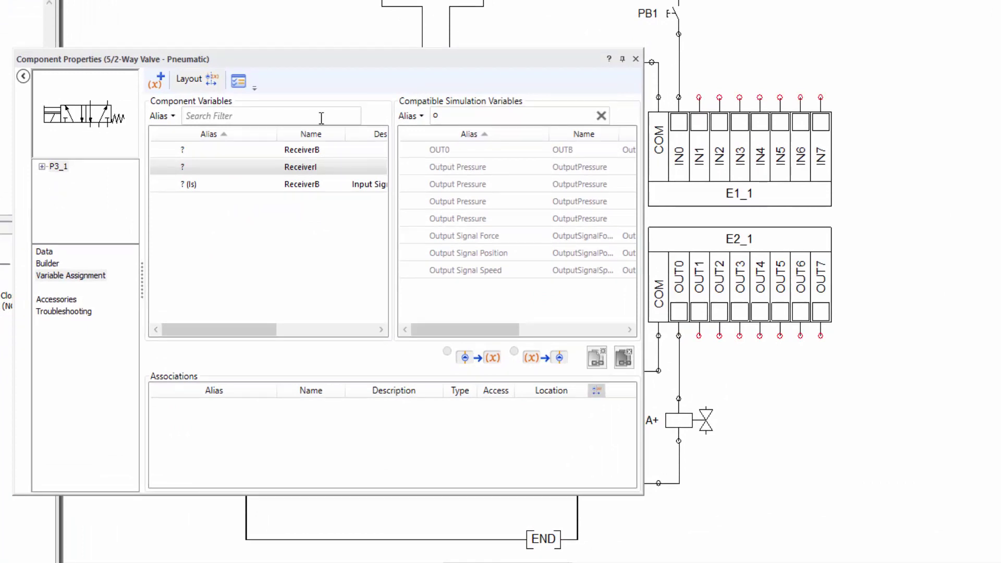
click(73, 276)
click(49, 123)
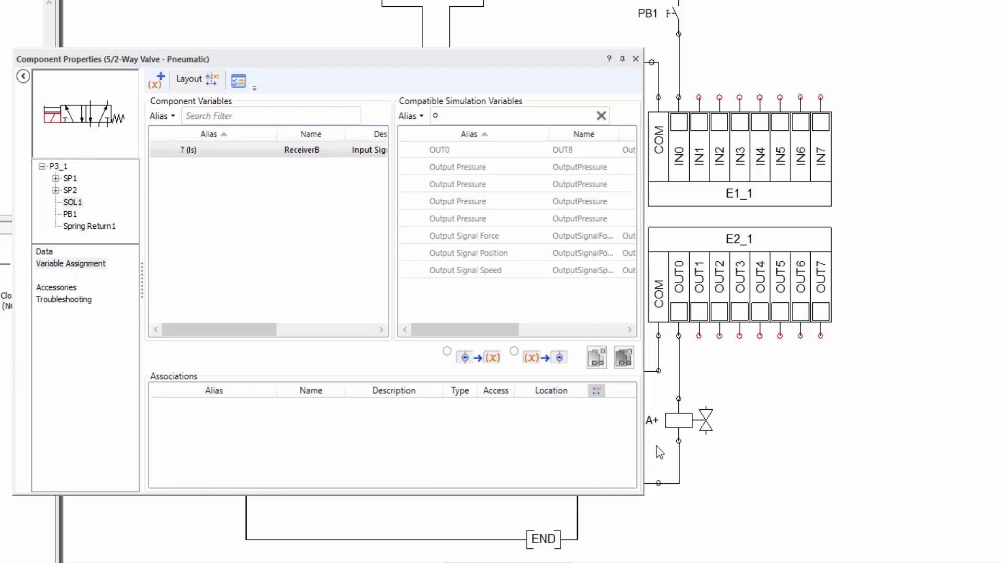
double_click(450, 116)
text(A+)
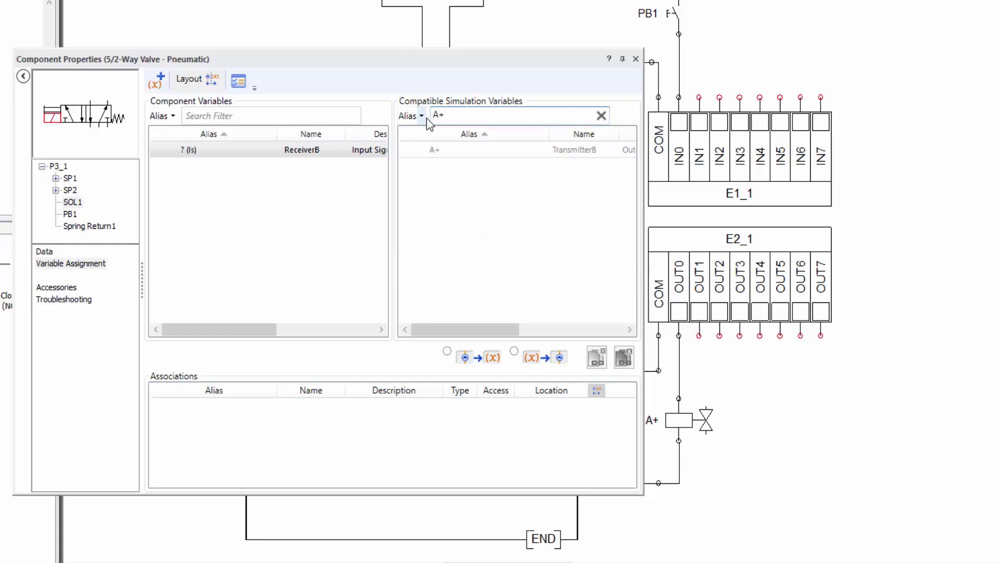
double_click(433, 150)
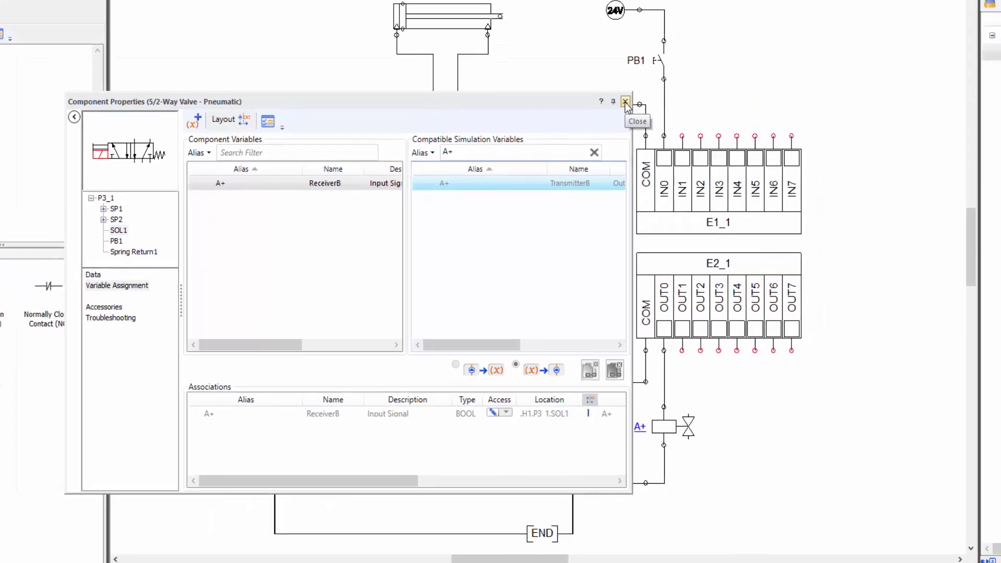
click(625, 102)
click(499, 204)
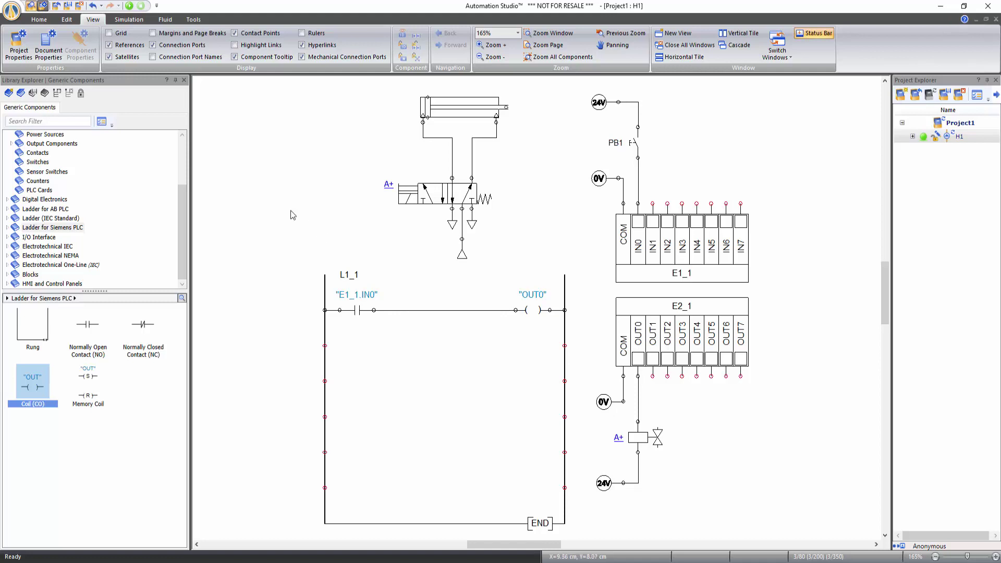
Step: Run a normal simulation, actuate pushbutton PB1 to test the cylinder's movement, and stop the simulation
click(148, 23)
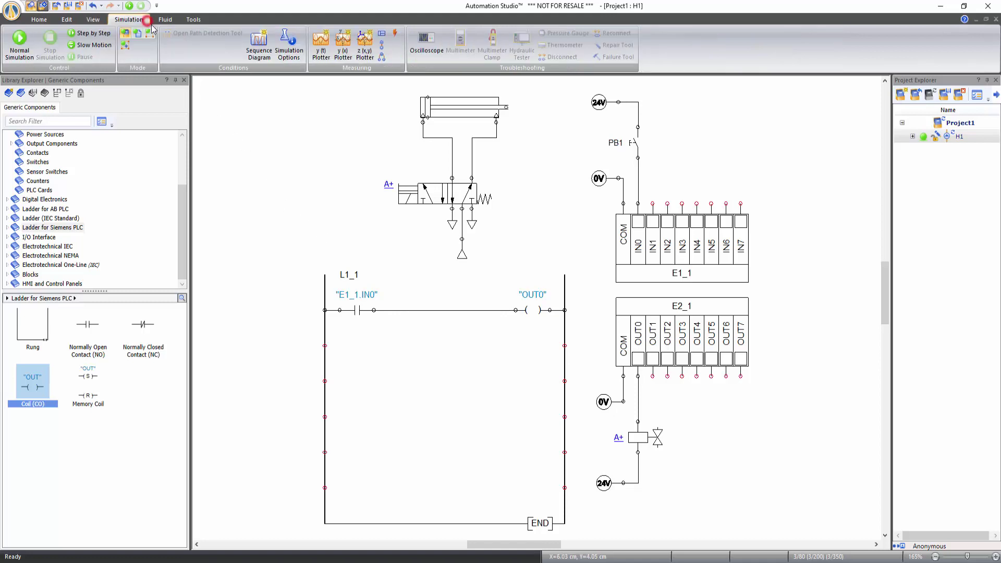
click(9, 53)
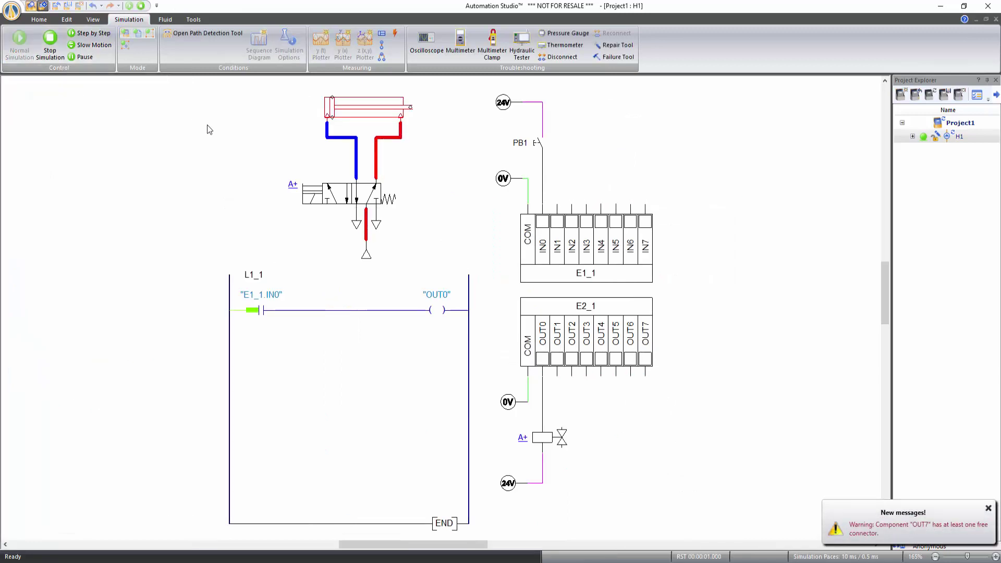
click(536, 145)
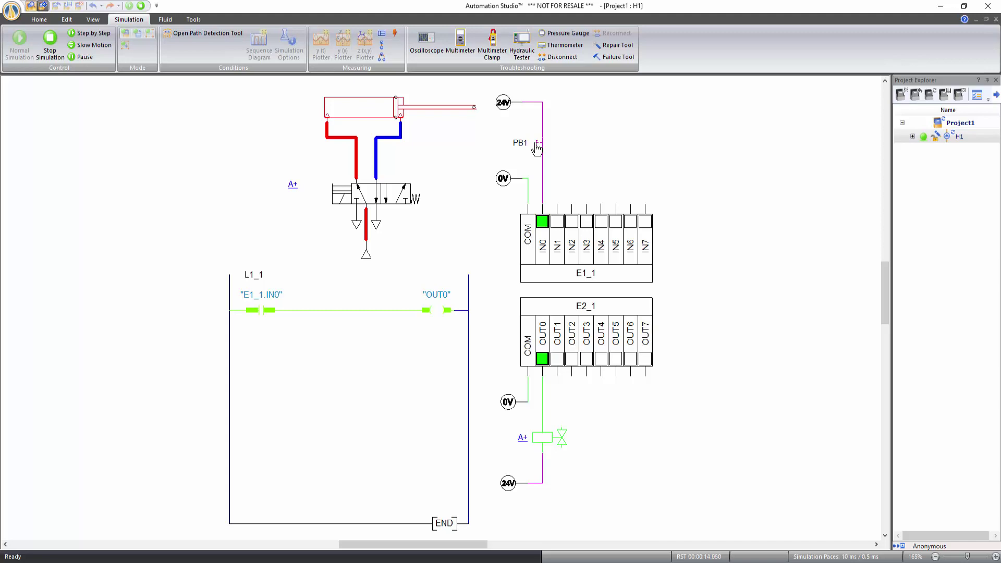
click(536, 146)
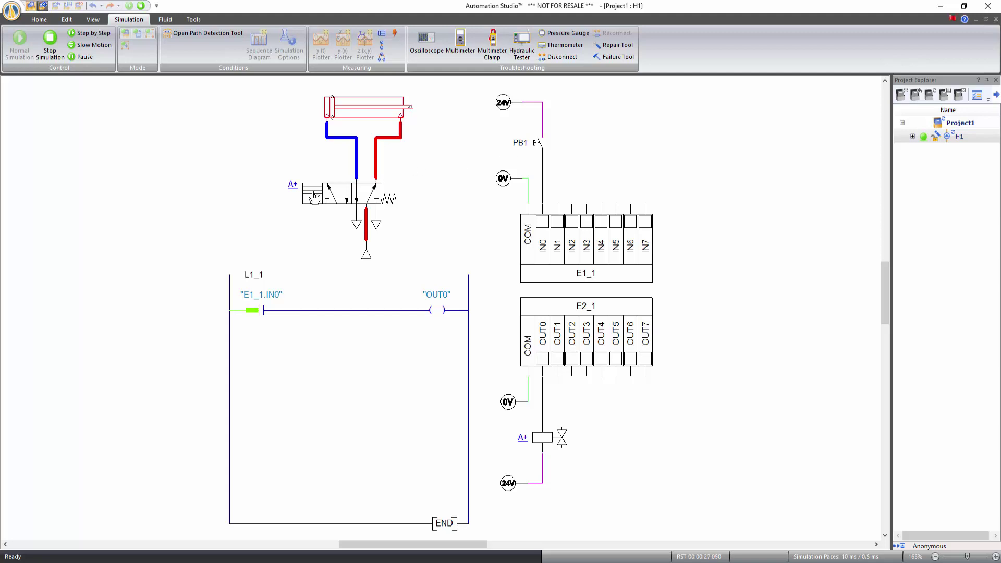
click(50, 42)
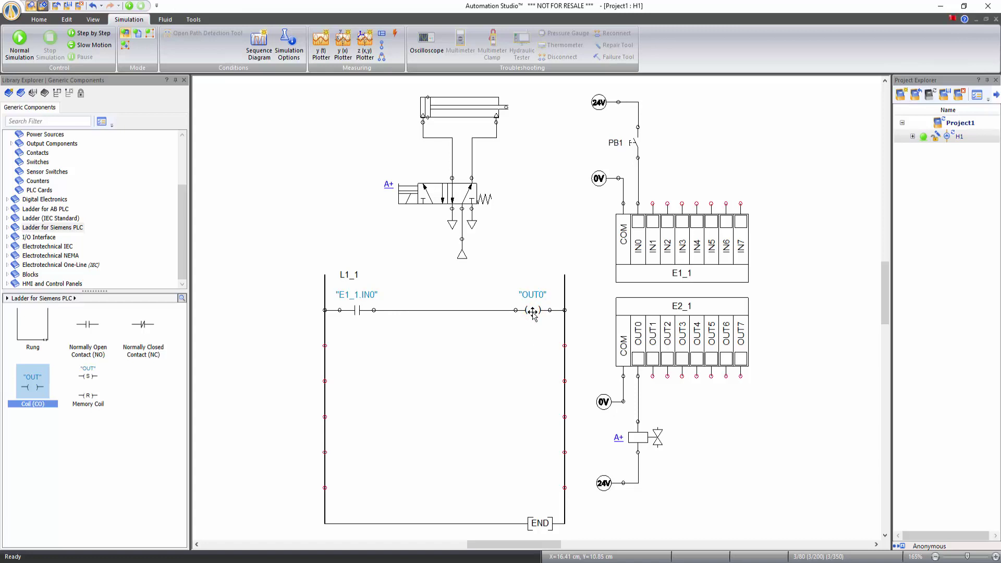
Step: Move the OUT0 coil to the ladder's third line and place normally open contacts on the second and third lines
drag(533, 313, 533, 387)
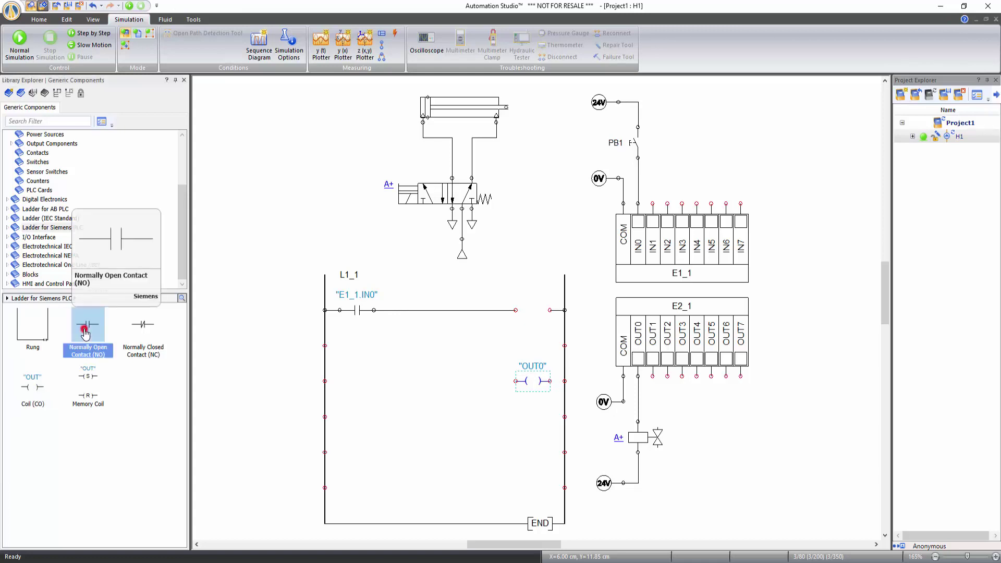
drag(85, 332, 356, 337)
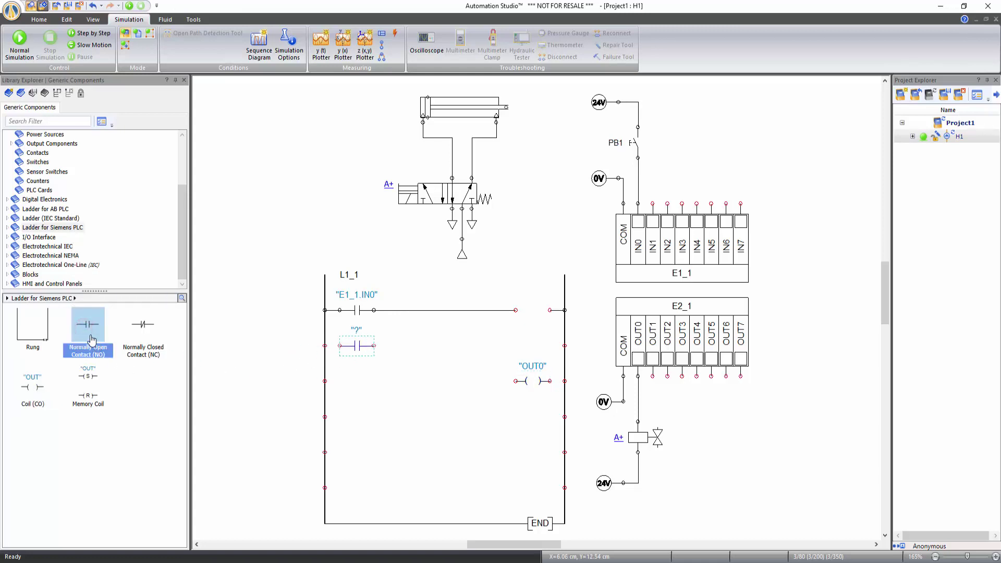
drag(86, 326, 358, 378)
Step: Add a coil with alias B3:0 to the first line and wire the new contacts, one parallel to IN0 and one in series with OUT0
drag(32, 391, 533, 307)
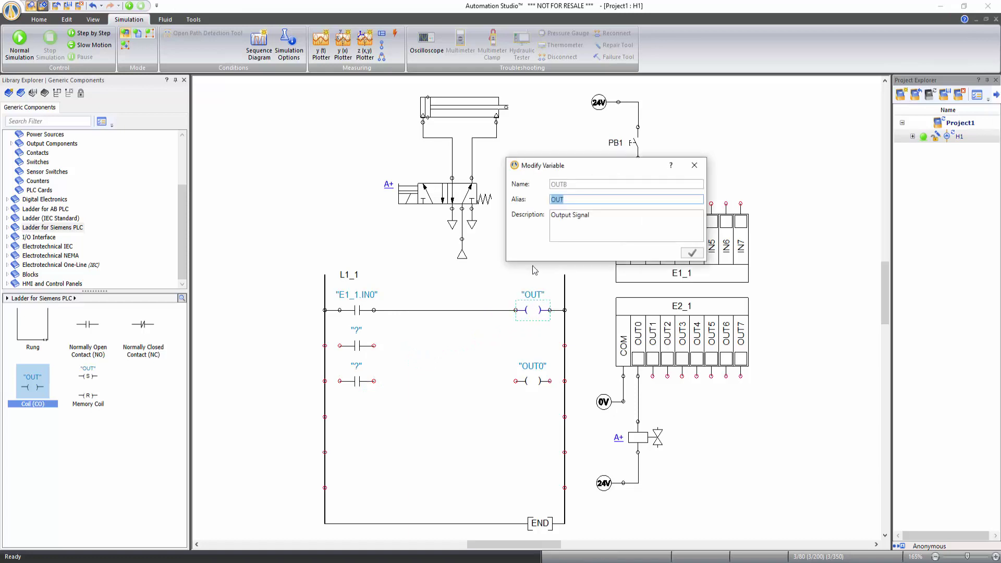
text(B3:0)
click(691, 253)
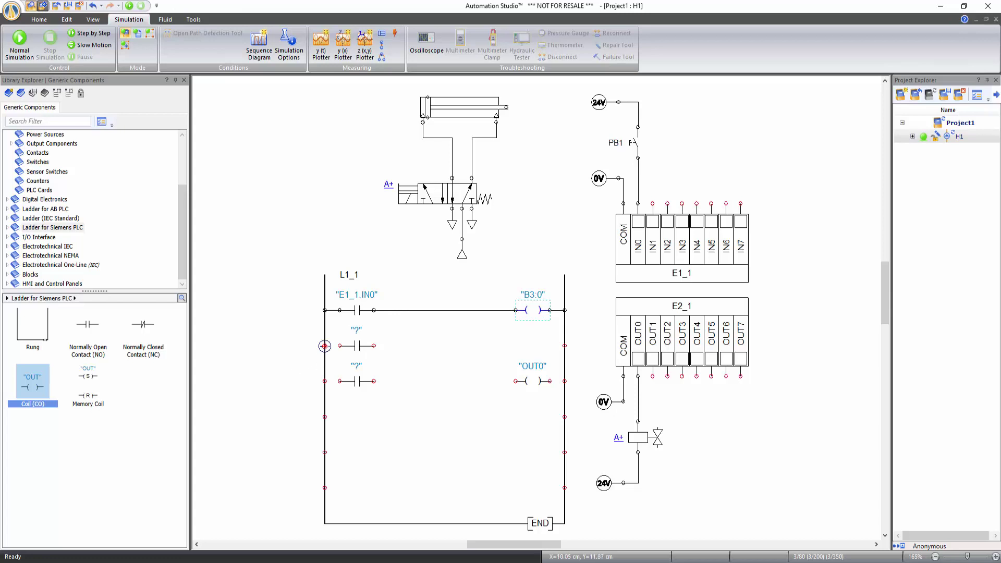
drag(325, 346, 374, 310)
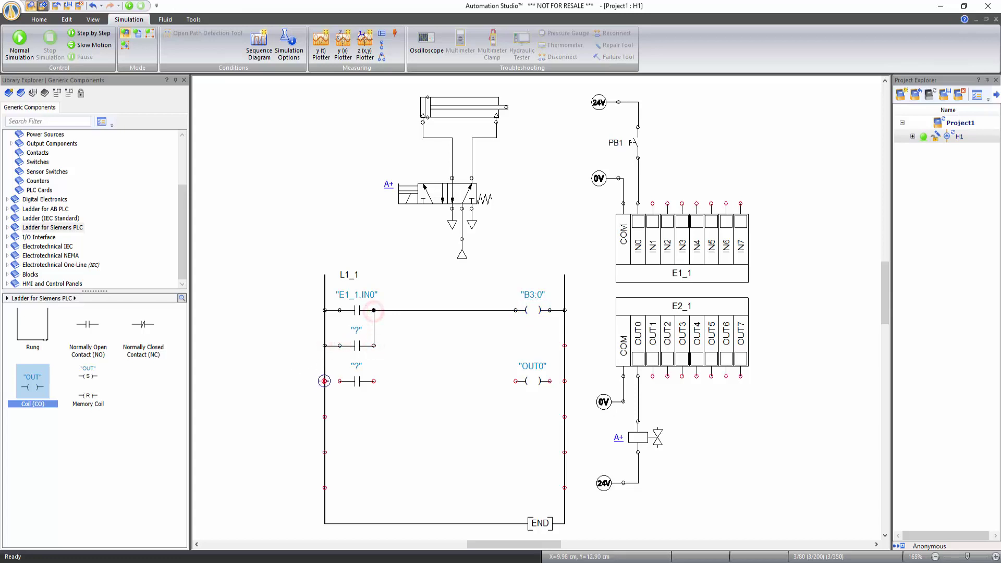
drag(326, 380, 563, 381)
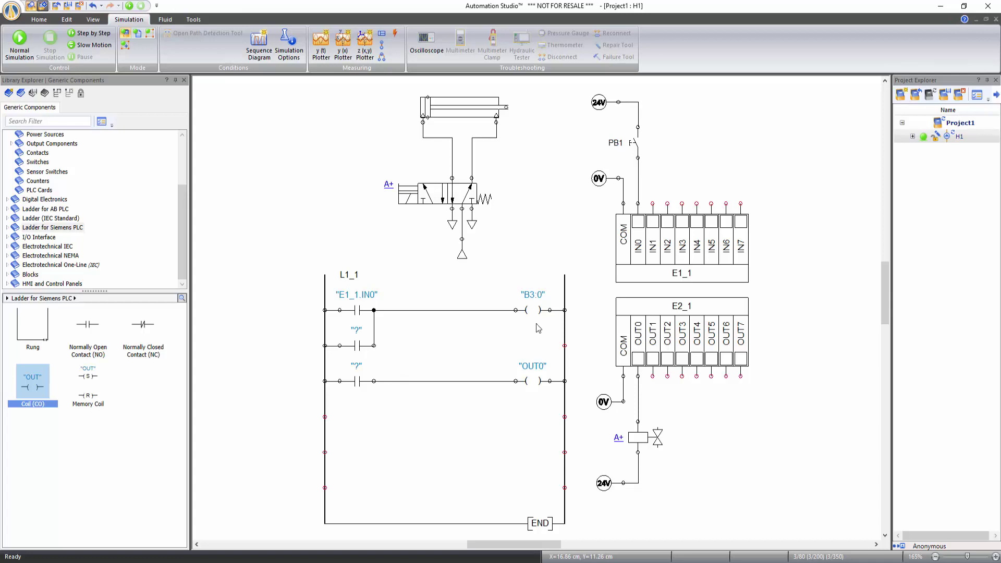
Step: Associate the second line's normally open contact with the variable B3:0, filtering by b, and close its component properties
double_click(355, 344)
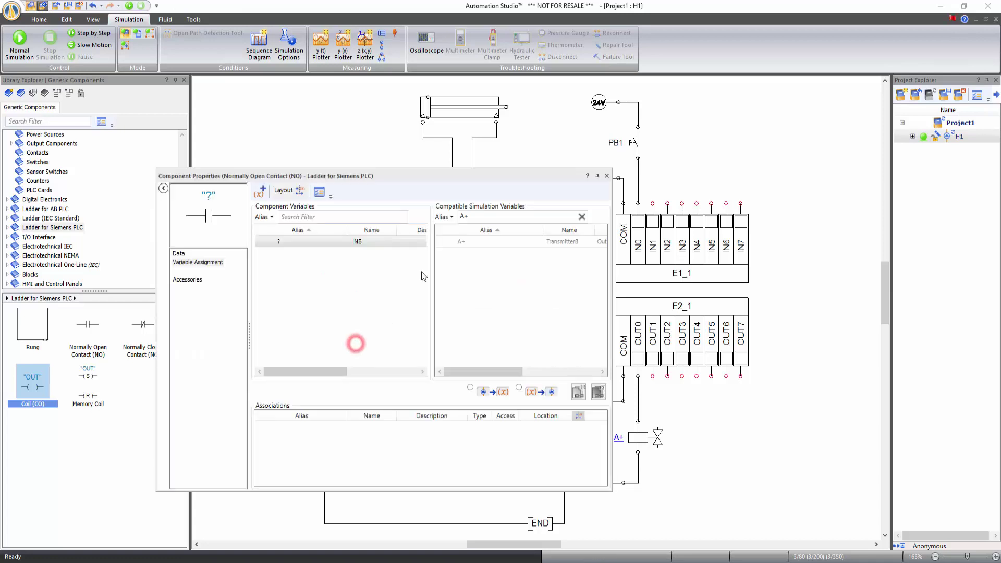
double_click(466, 216)
text(b)
double_click(468, 241)
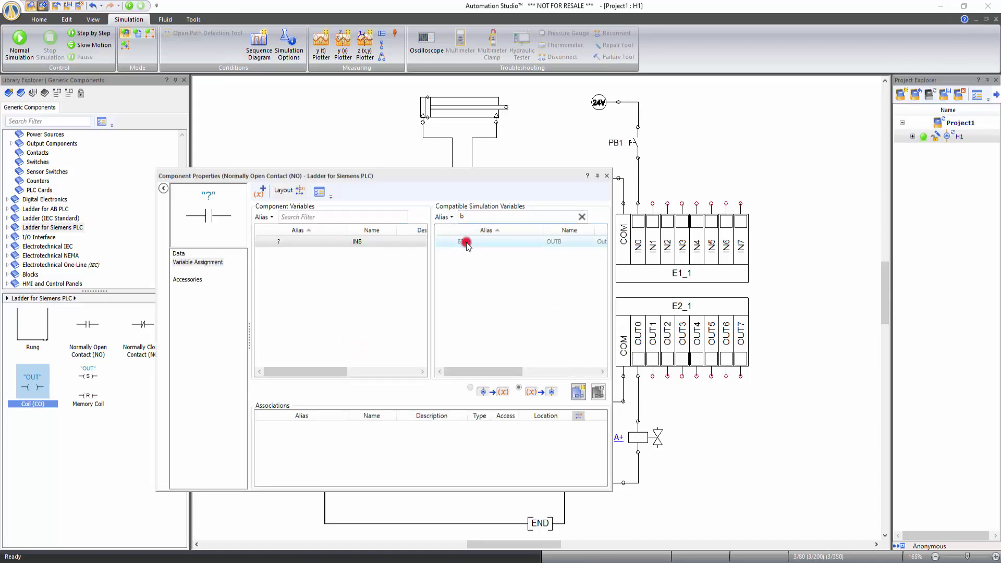
click(606, 176)
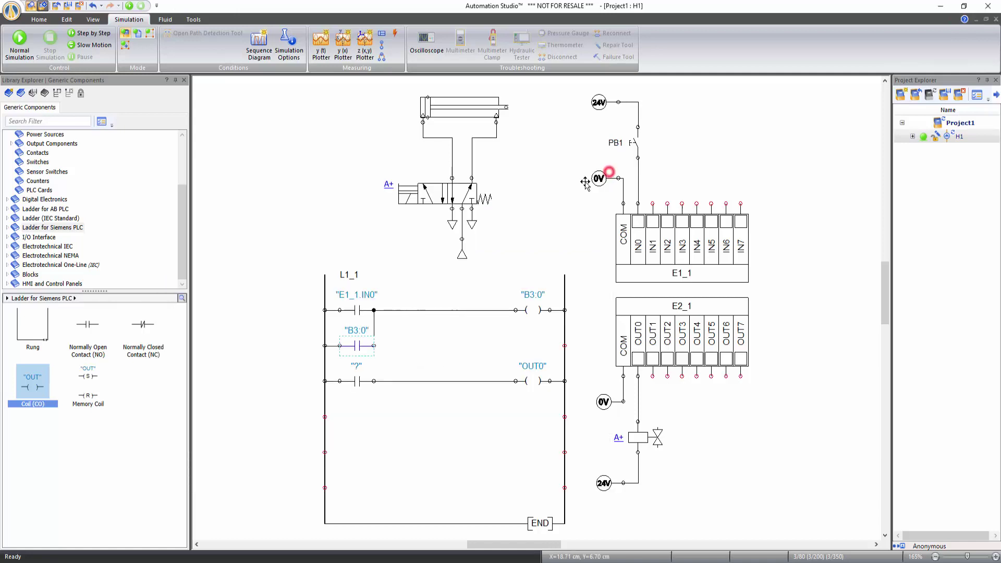
Step: Associate the normally open contact on the OUT0 line with the variable B3:0 and close its component properties
double_click(357, 381)
double_click(468, 242)
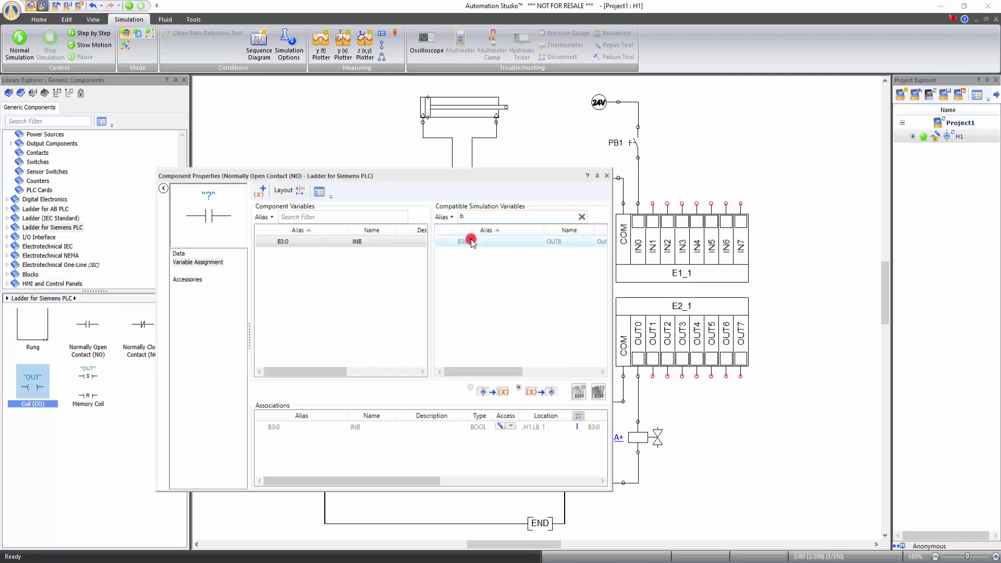
click(606, 176)
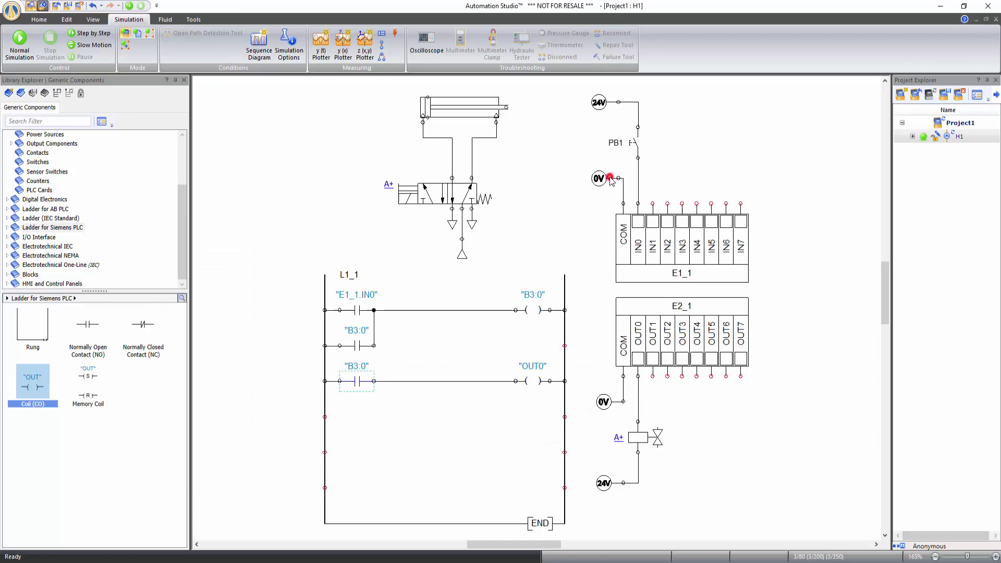
click(245, 427)
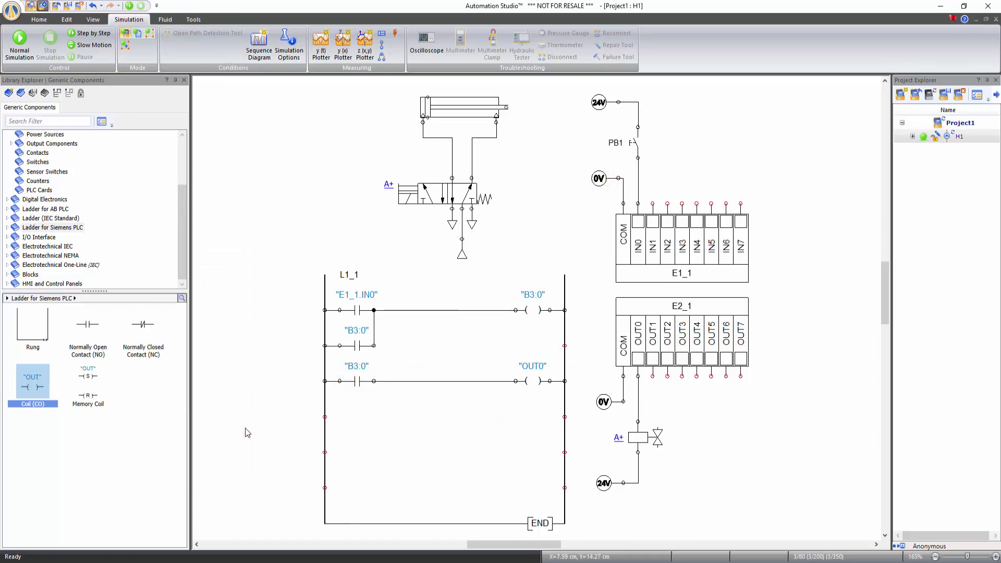
Step: Run a normal simulation, actuate pushbutton PB1 to test the B3:0 latch, and stop the simulation
click(21, 52)
click(537, 145)
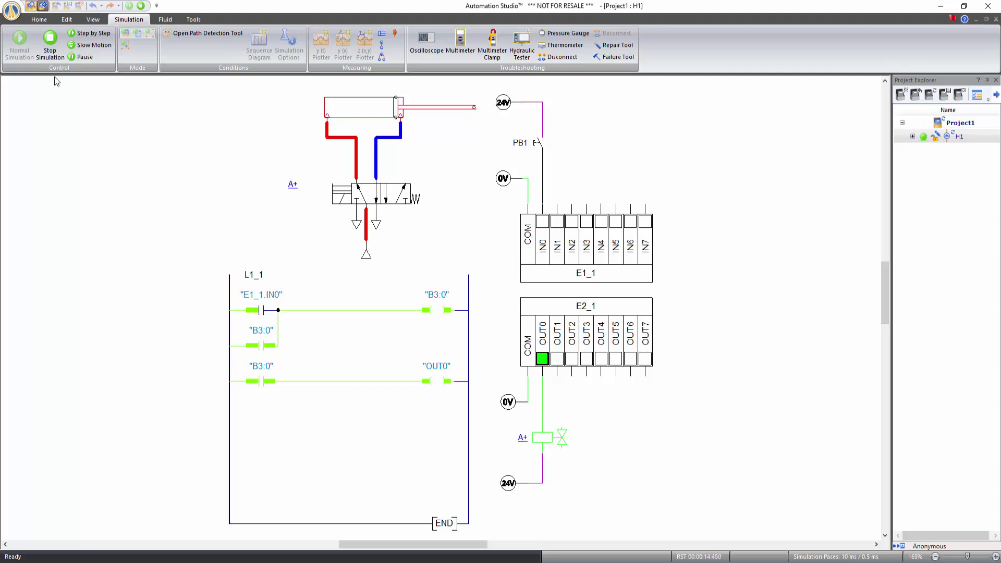
click(51, 51)
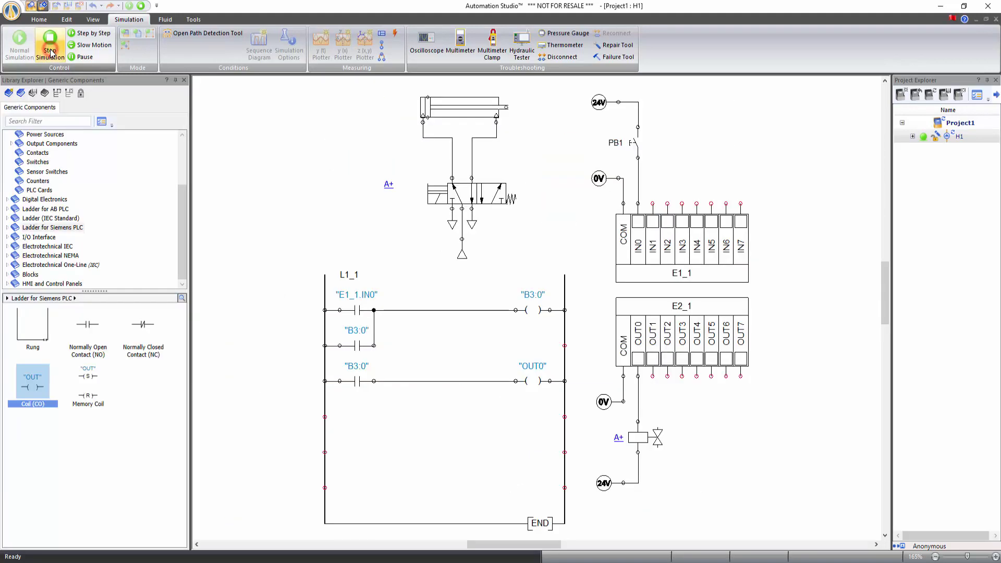
Step: Place a Siemens ON Delay Timer (S_ODT) on the ladder's fourth line with a normally open contact before its S input
click(7, 228)
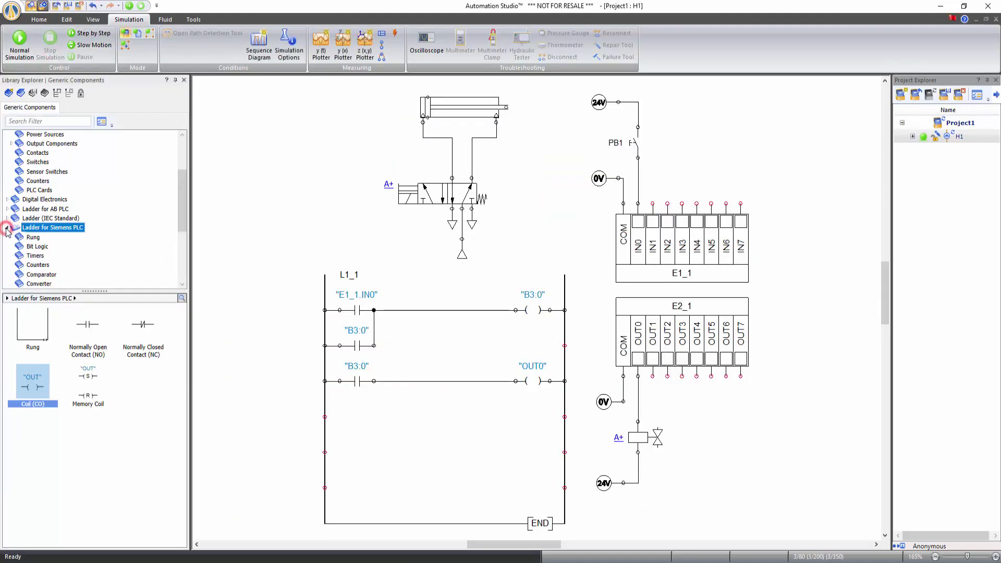
click(32, 256)
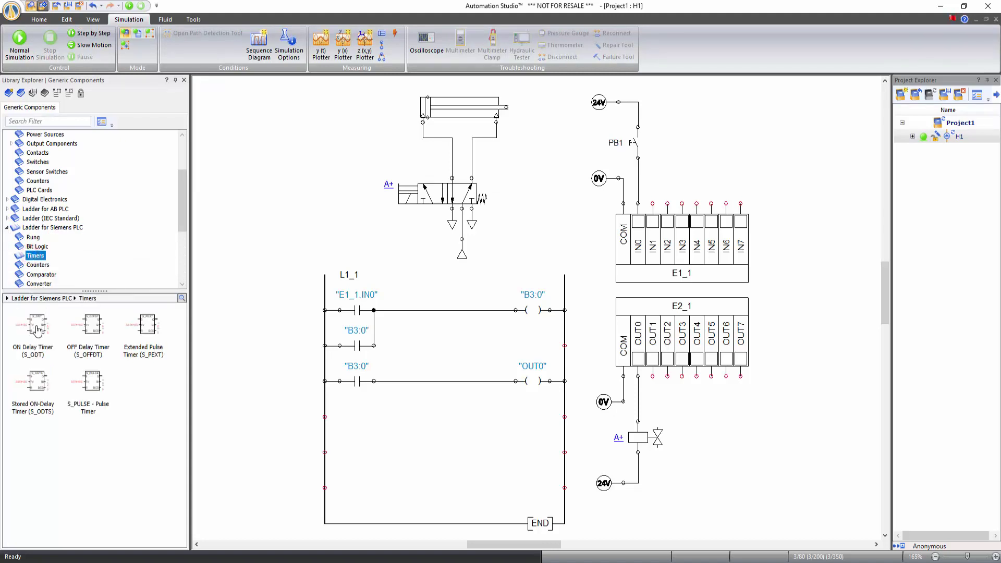
mouse_move(37, 330)
drag(37, 330, 460, 412)
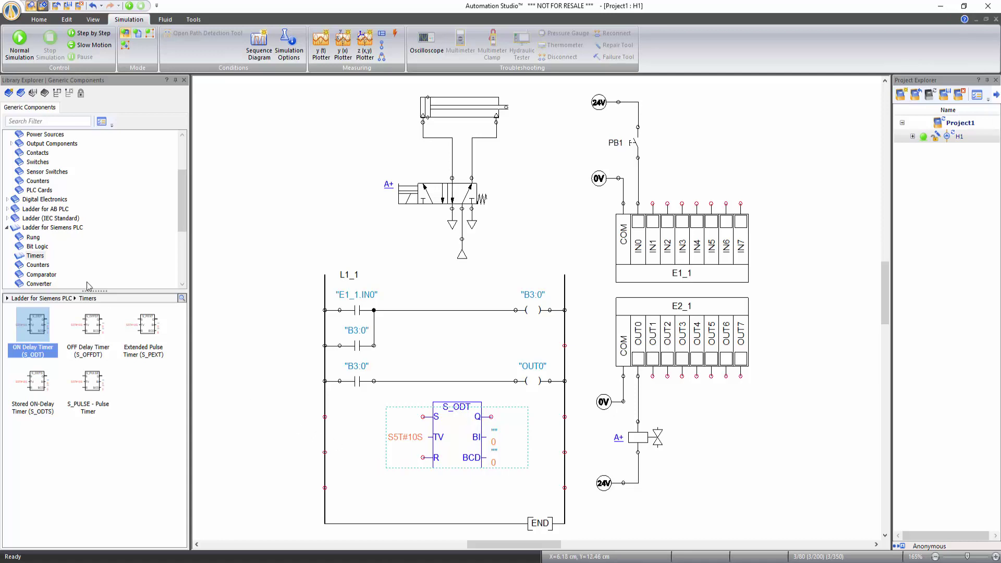
click(42, 248)
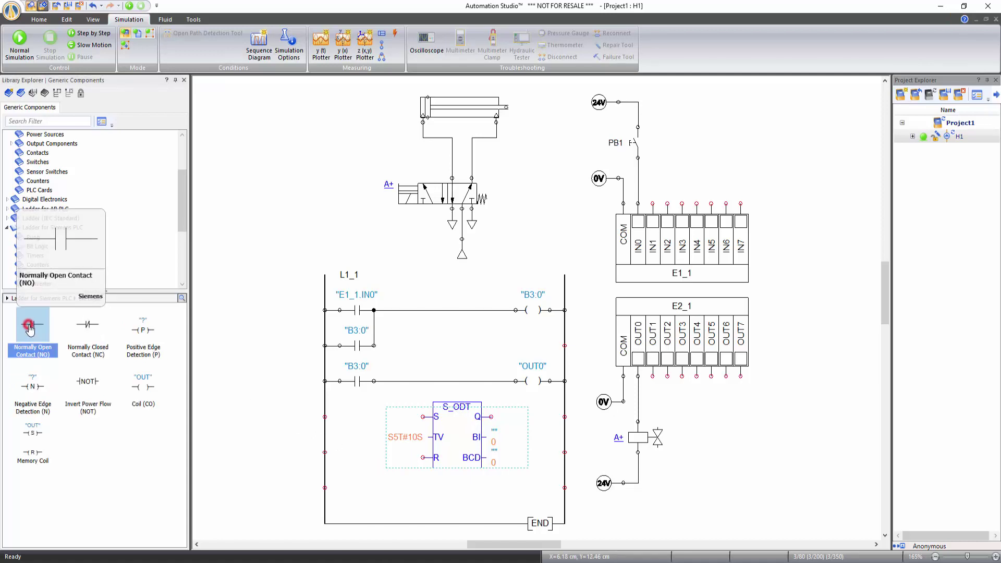
drag(29, 326, 358, 412)
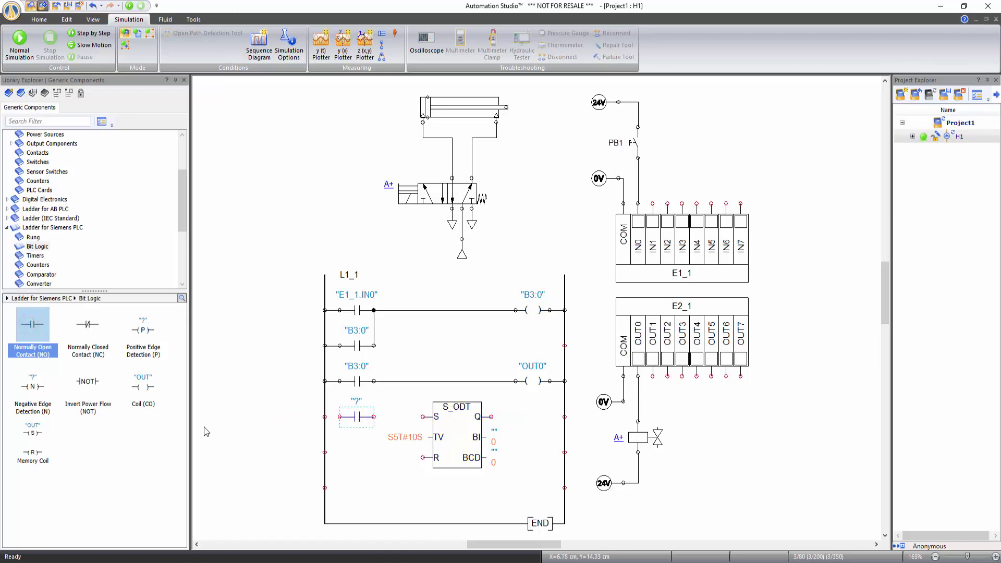
Step: Add a coil with alias Timer_DN after the timer and wire the fourth line from the contact through S and Q to the rung's rail
drag(141, 388, 535, 413)
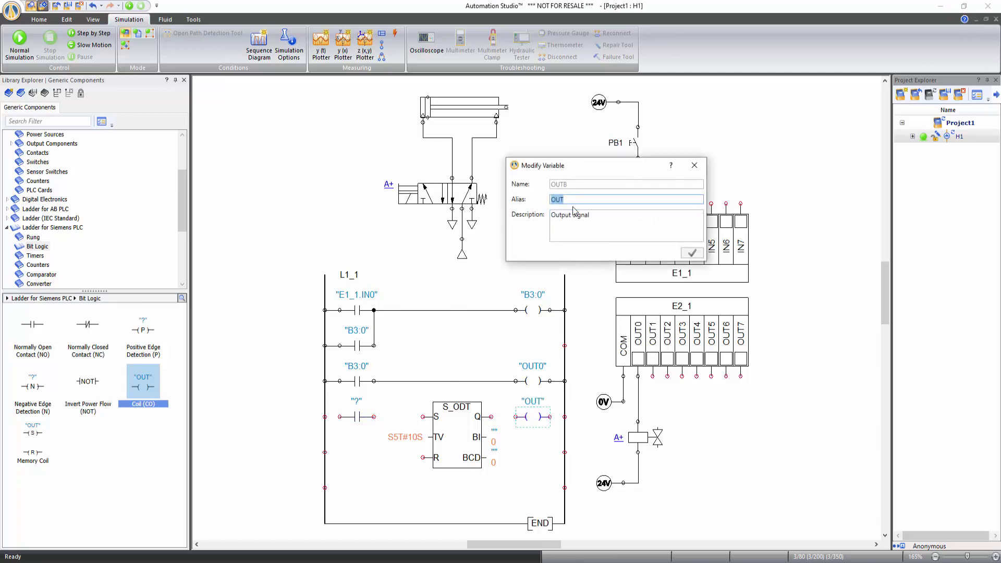
text(Timer_DN)
click(691, 253)
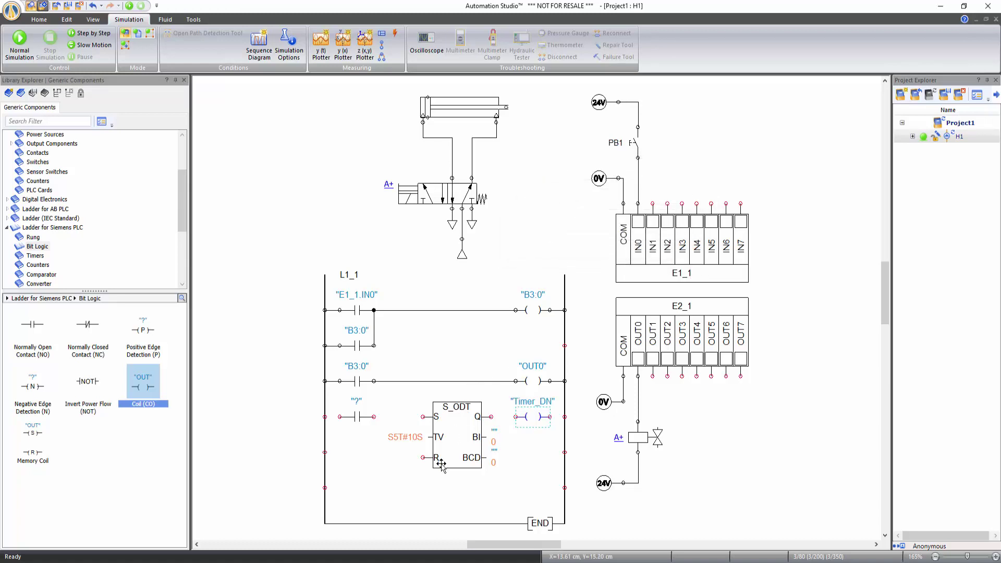
click(351, 438)
drag(373, 415, 422, 417)
drag(488, 416, 564, 416)
Step: Associate the timer line's normally open contact with the variable B3:0 and close its component properties
double_click(356, 416)
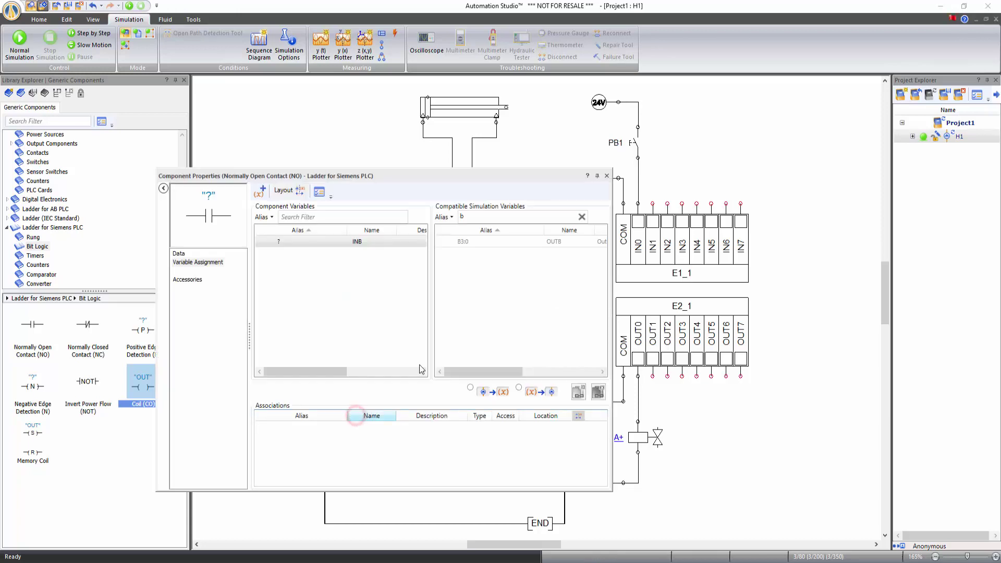
double_click(472, 242)
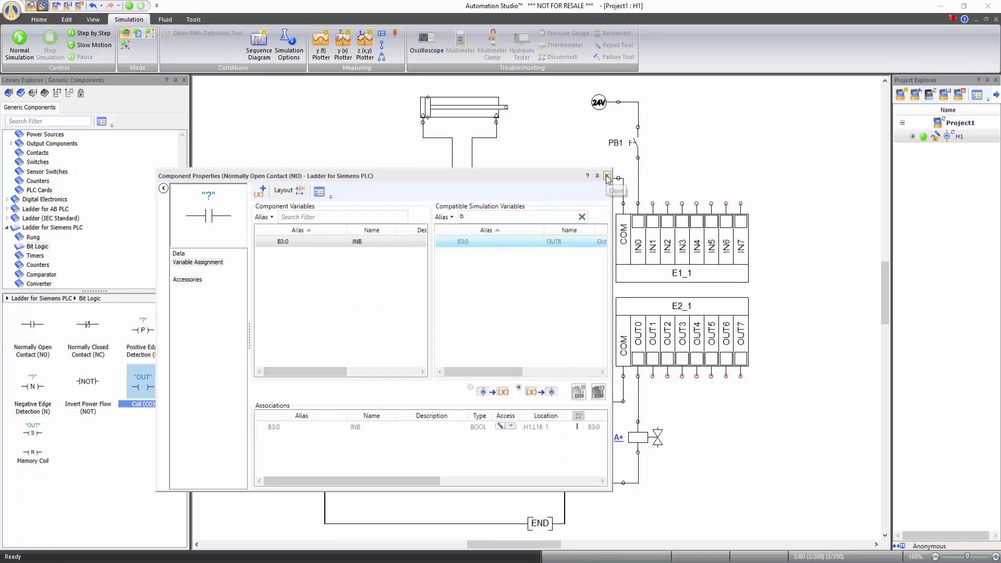
click(606, 176)
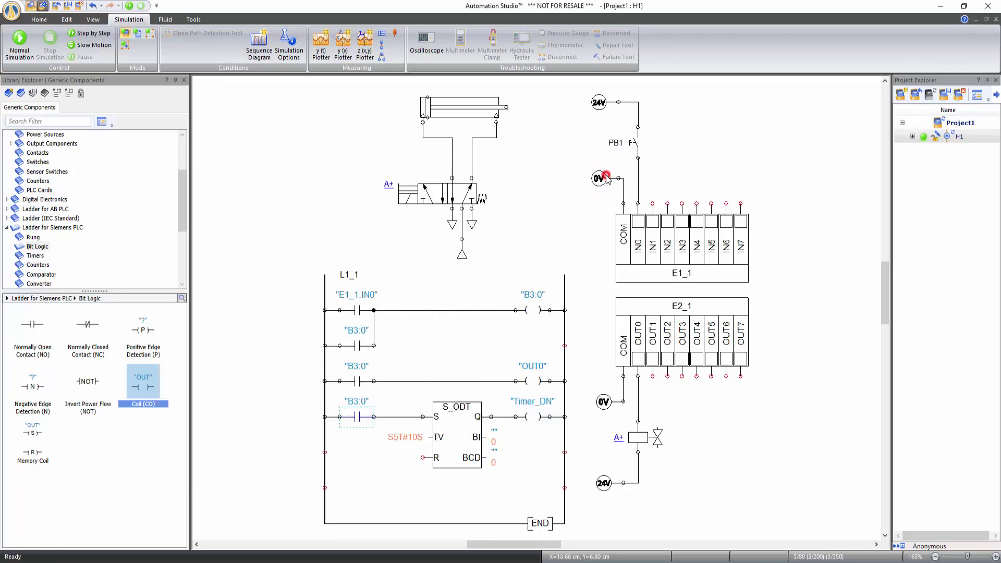
click(366, 471)
Step: Insert a normally closed contact in the first line between the IN0 branch junction and the B3:0 coil
click(87, 338)
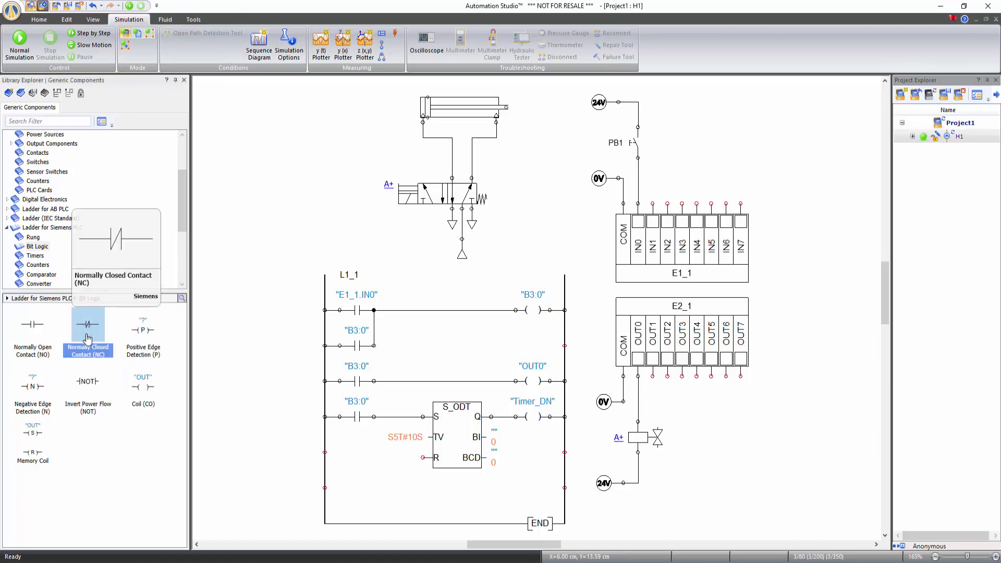
drag(87, 339, 416, 307)
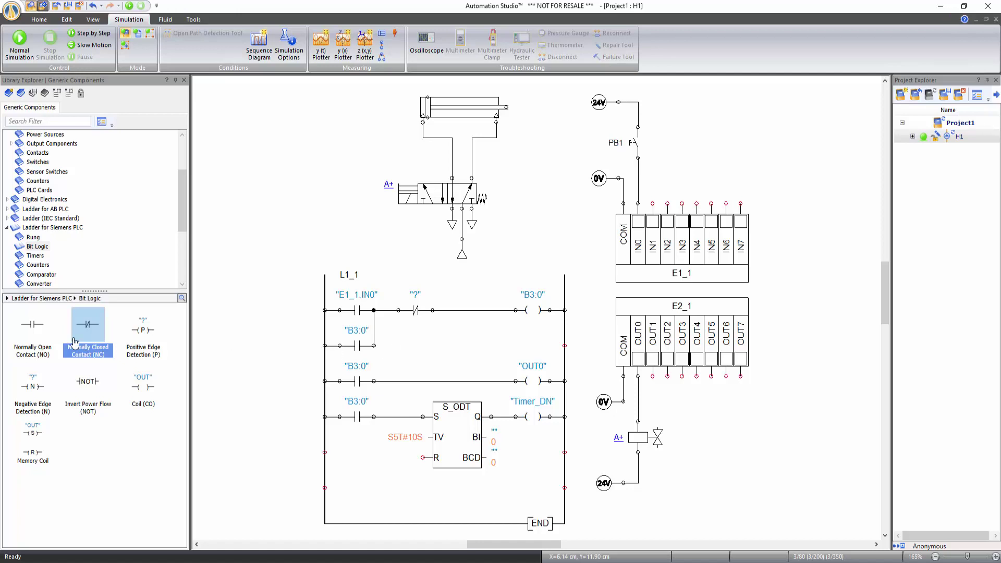
drag(88, 324, 460, 312)
click(463, 338)
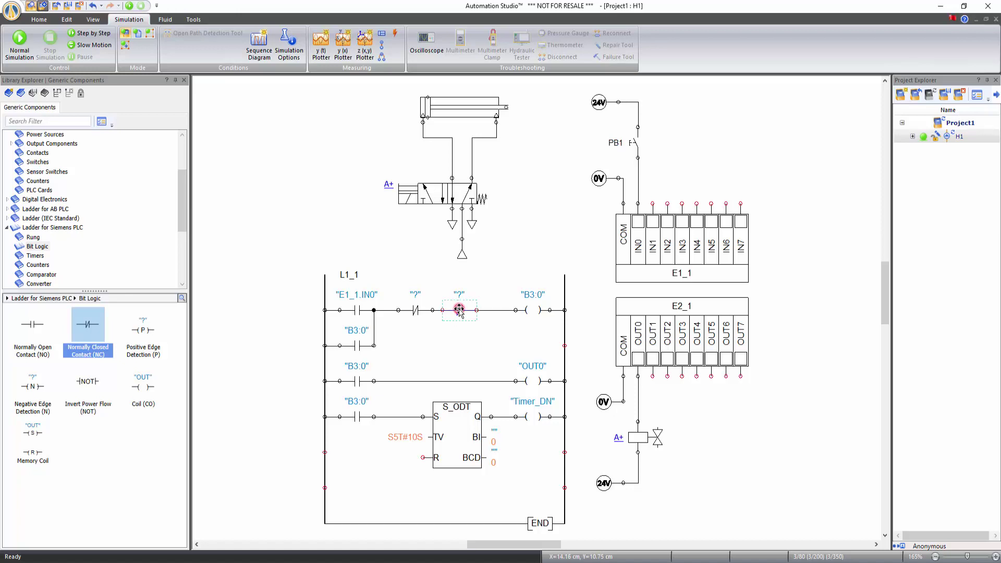
click(459, 310)
key(Delete)
Step: Associate the first line's normally closed contact with the variable Timer_DN, filtering by Ti, and close its component properties
double_click(416, 314)
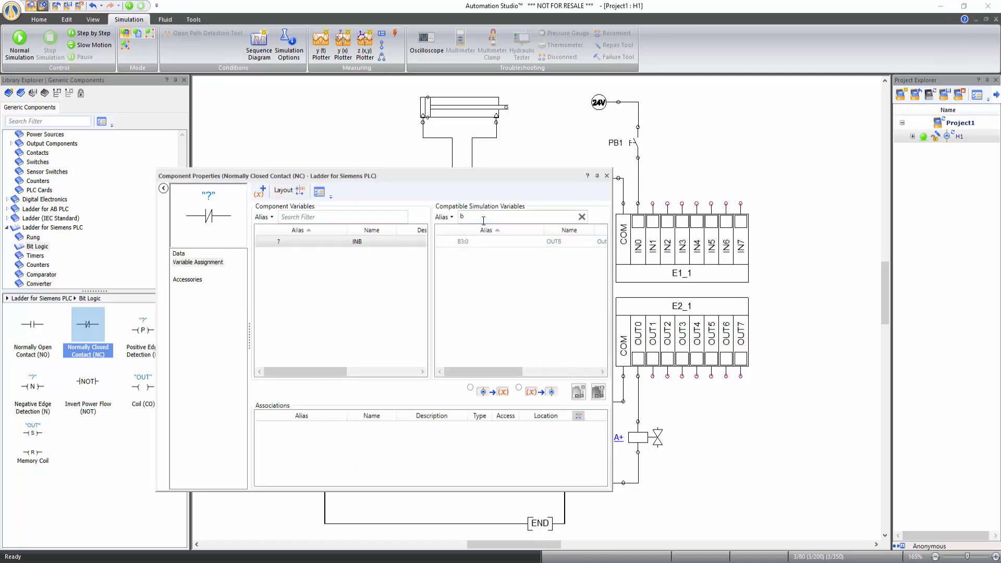
drag(482, 218, 460, 223)
text(Ti)
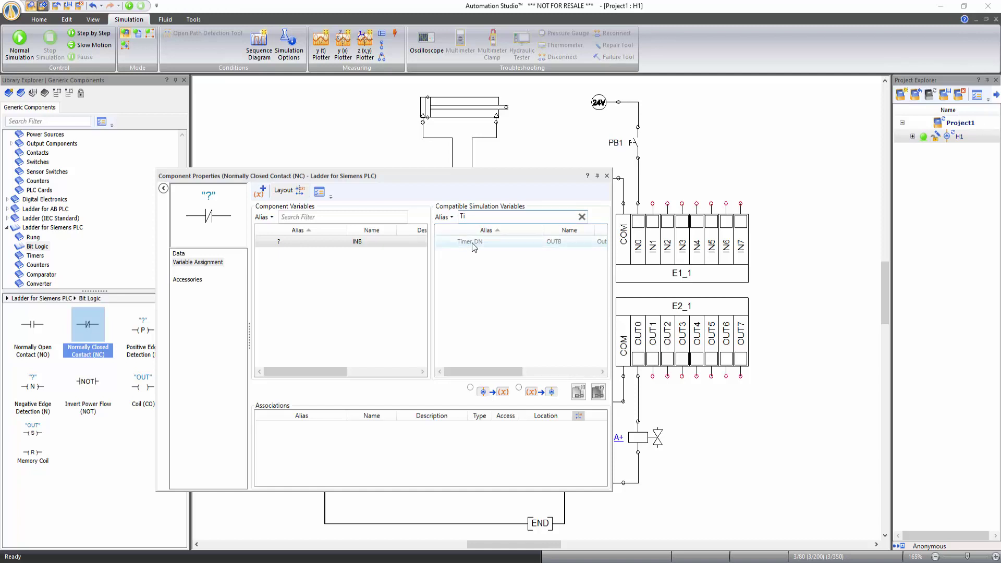
double_click(472, 243)
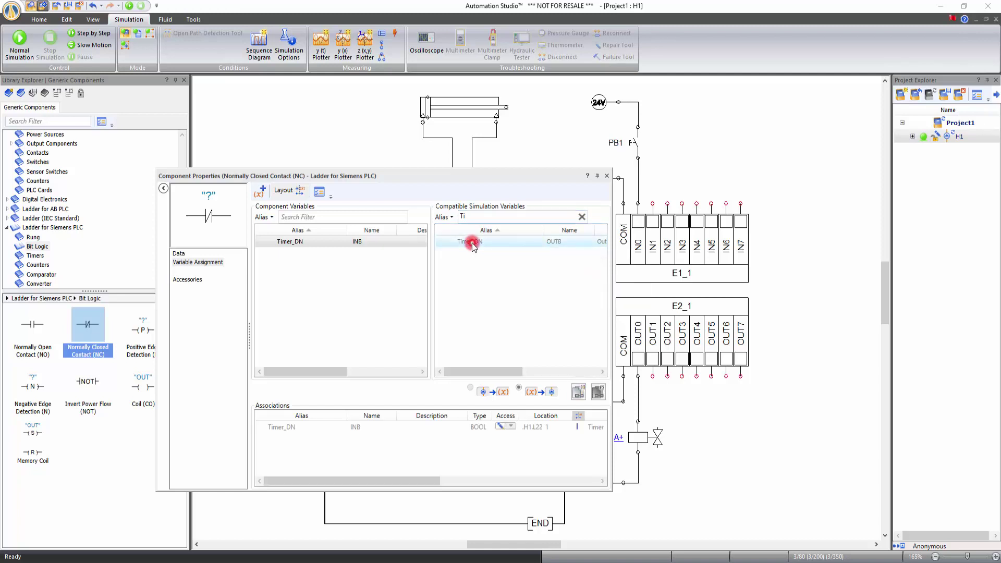
click(607, 177)
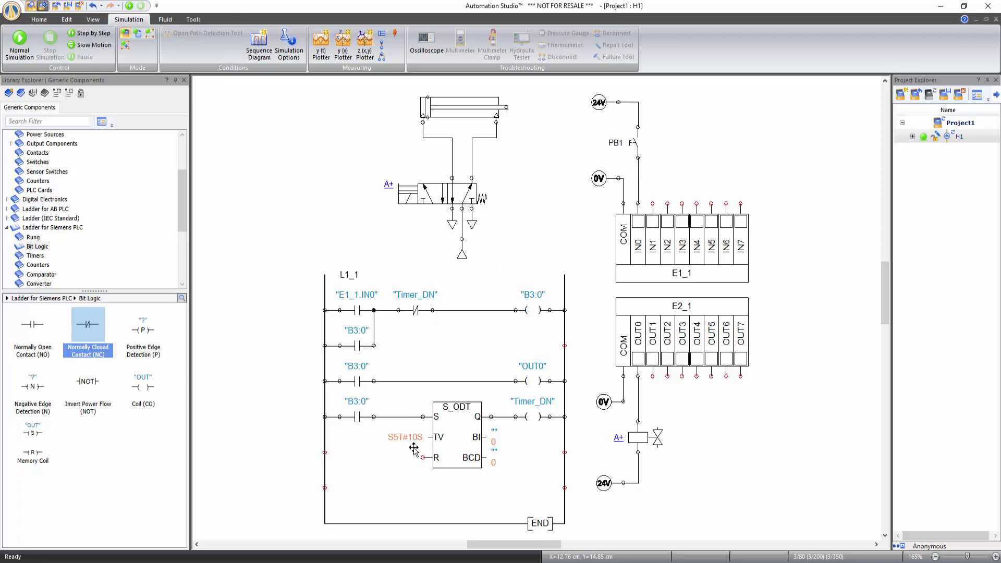
Step: Show all data properties of the ON Delay Timer, set its Preset to 5, and close the component properties
double_click(455, 444)
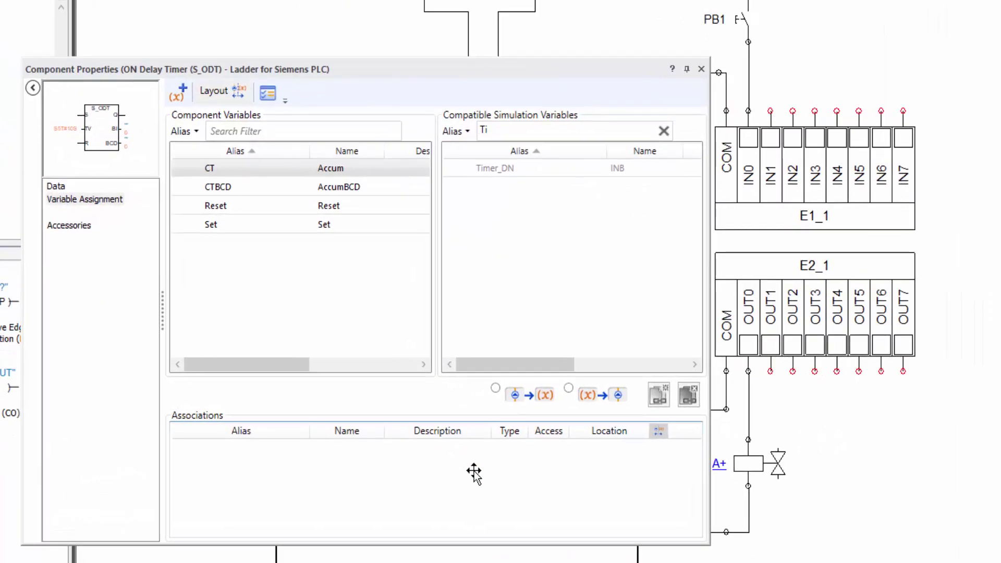
click(59, 189)
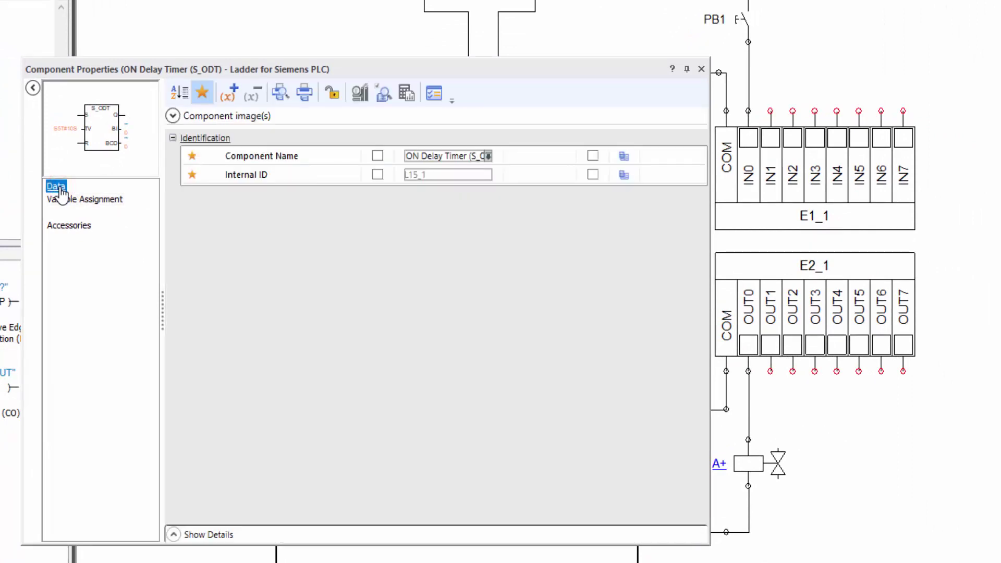
click(205, 107)
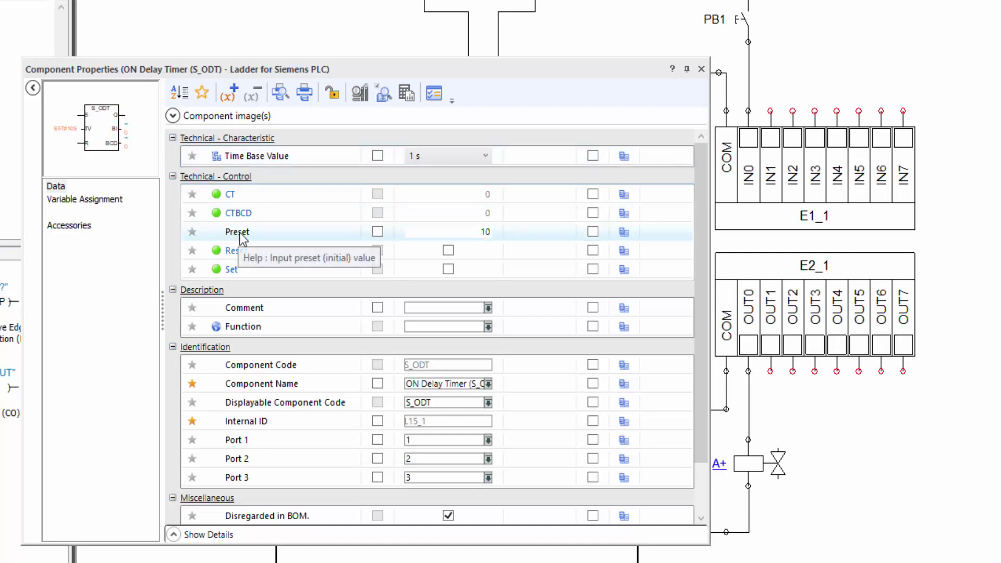
click(476, 236)
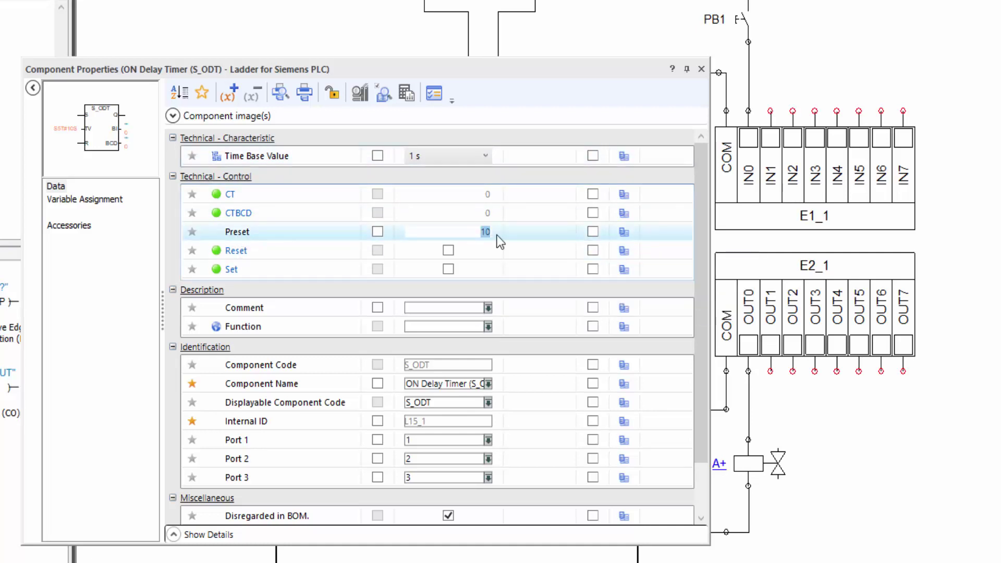
text(5)
key(Return)
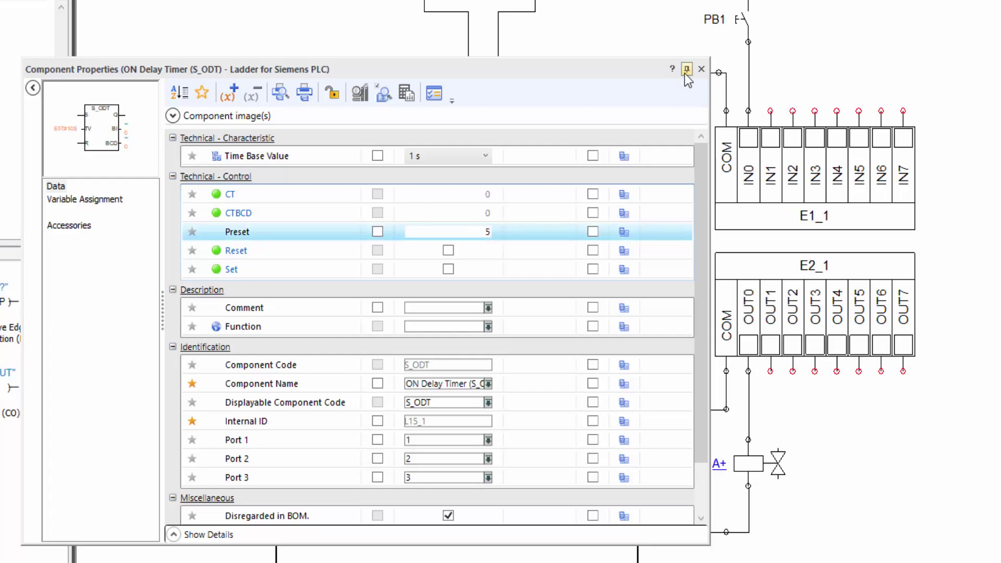
click(701, 70)
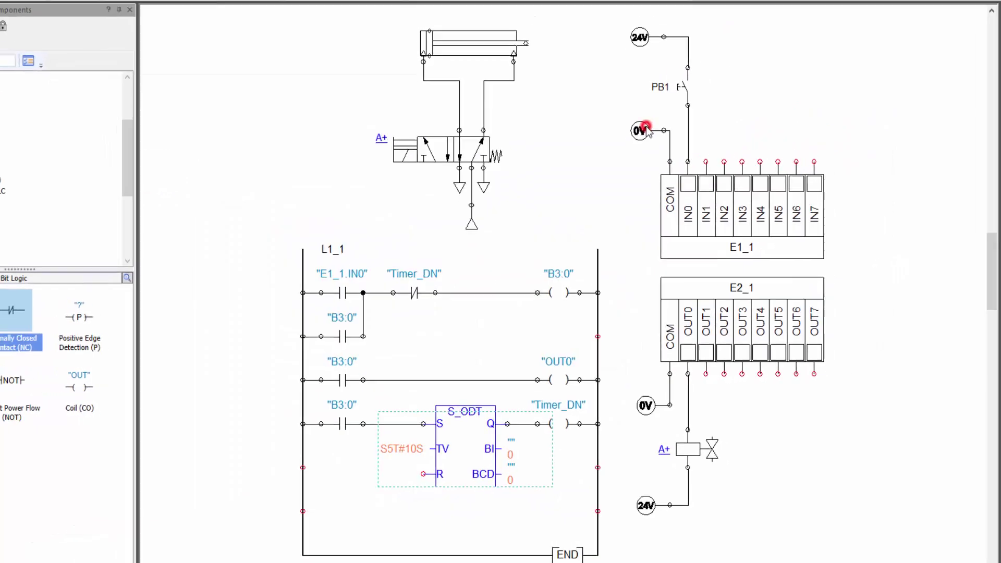
click(552, 233)
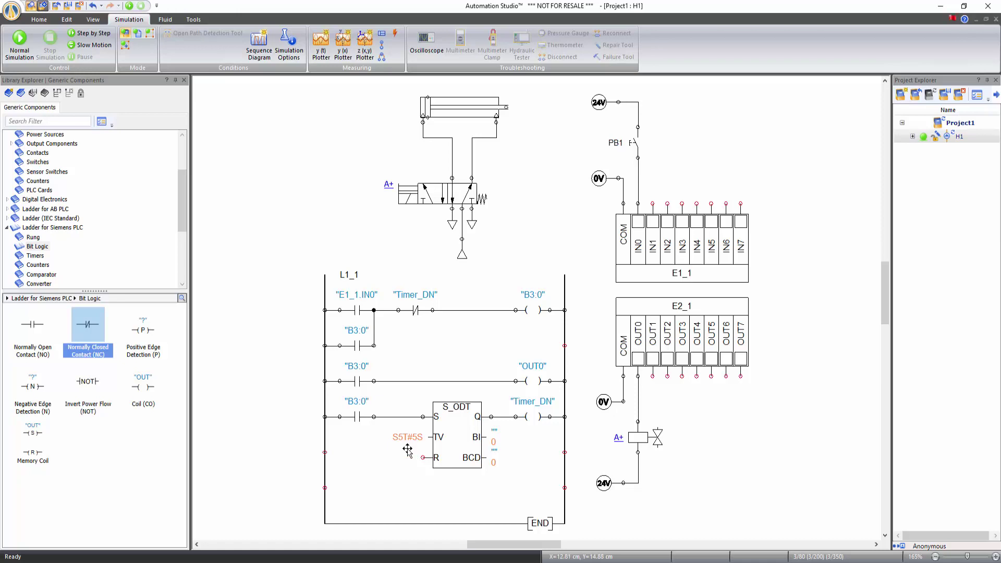
Step: Run a normal simulation and actuate pushbutton PB1 to test the timed cylinder cycle
click(20, 40)
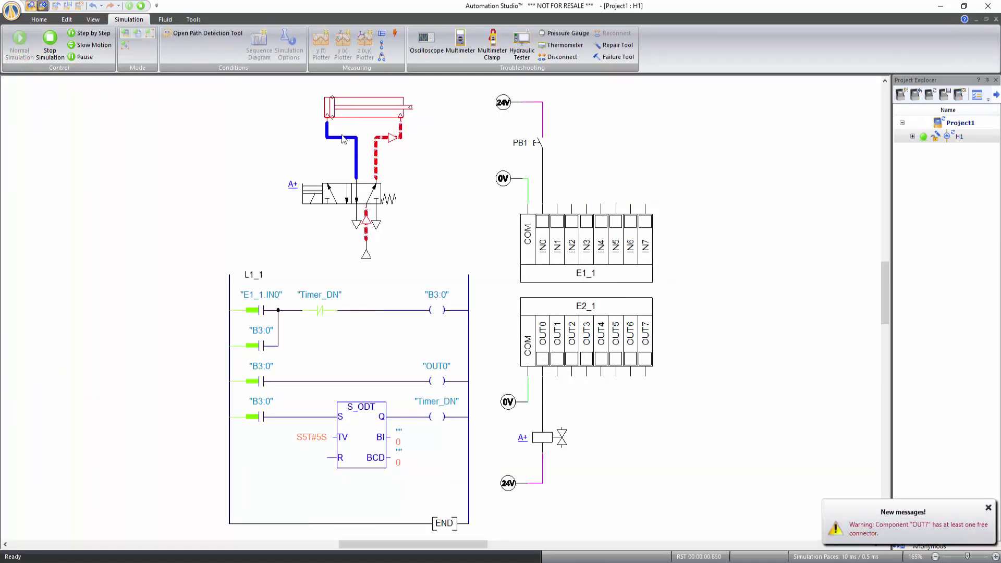
click(536, 148)
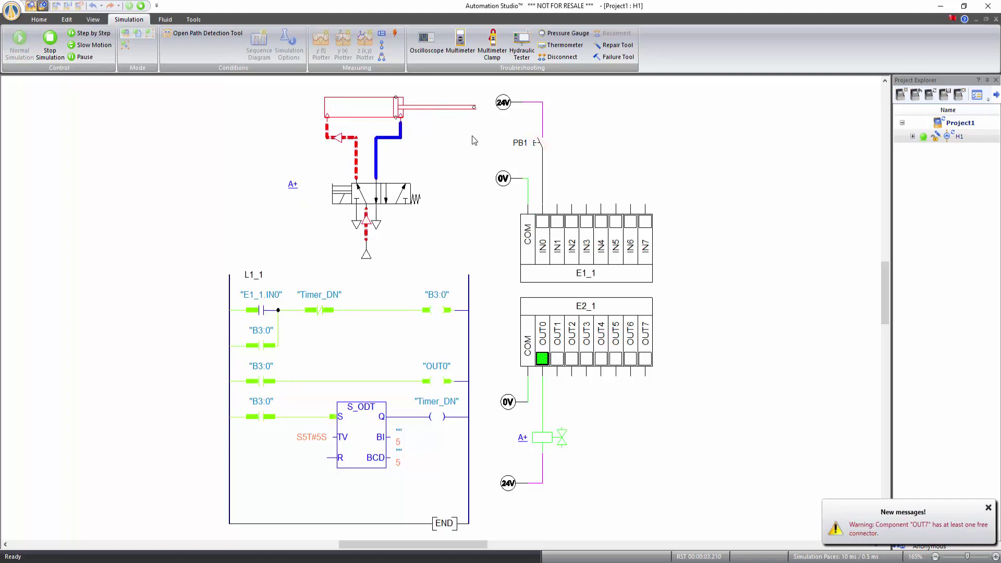